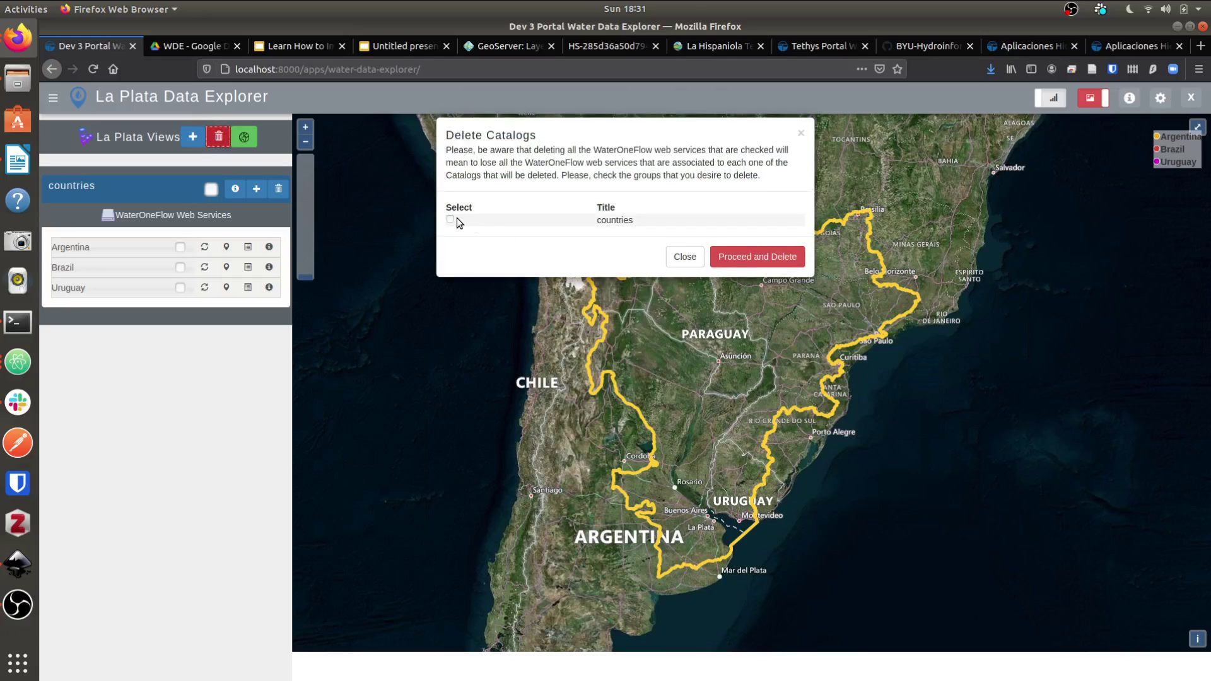
Delete the countries catalog with its associated web services and dismiss the resulting dialog and notification.
{"action": "left_click", "coordinate": [450, 220]}
{"action": "left_click", "coordinate": [733, 257]}
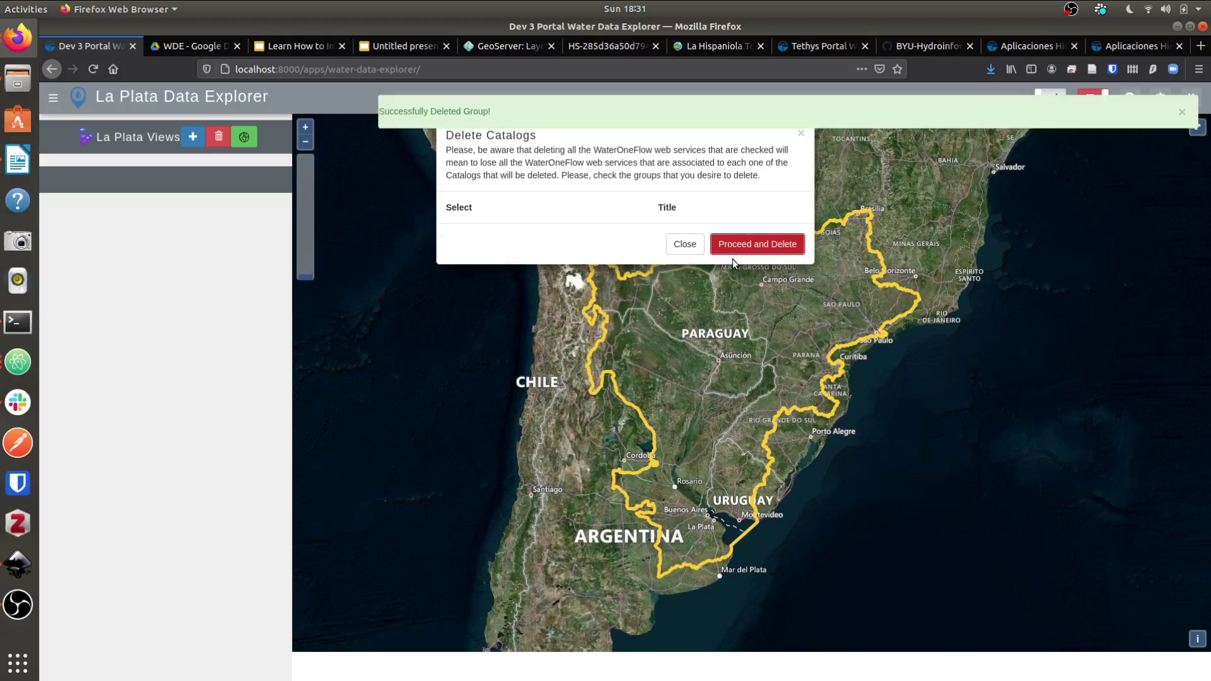
{"action": "left_click", "coordinate": [685, 244]}
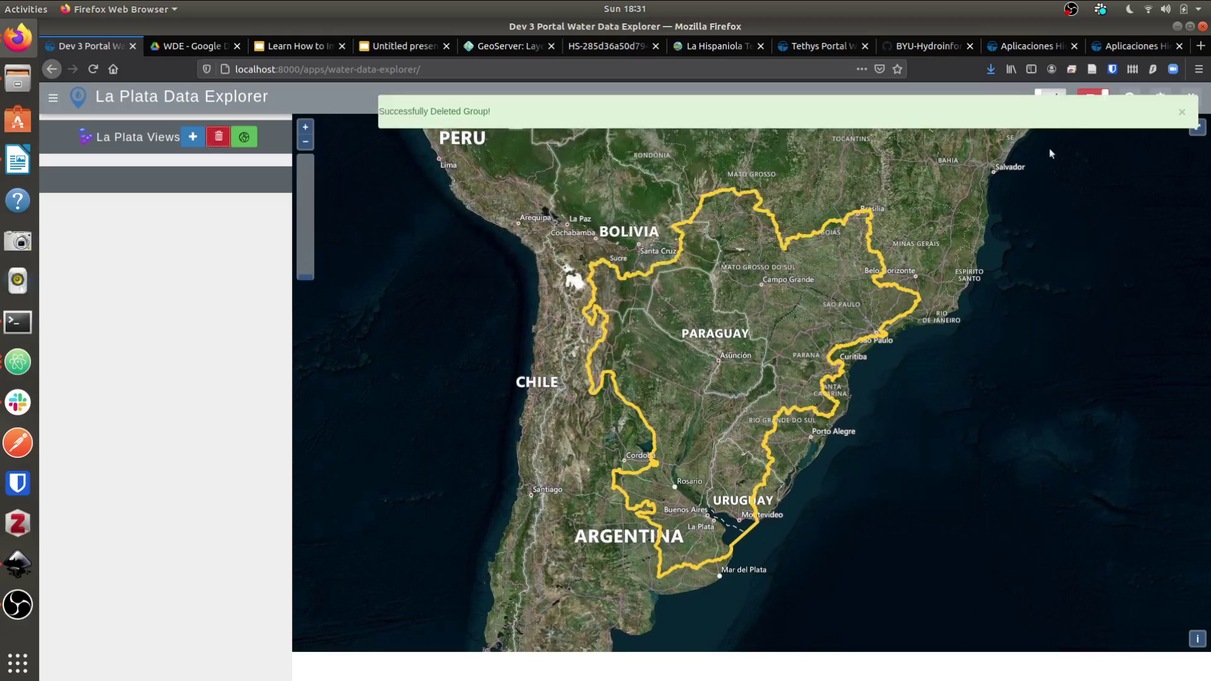
{"action": "left_click", "coordinate": [1182, 113]}
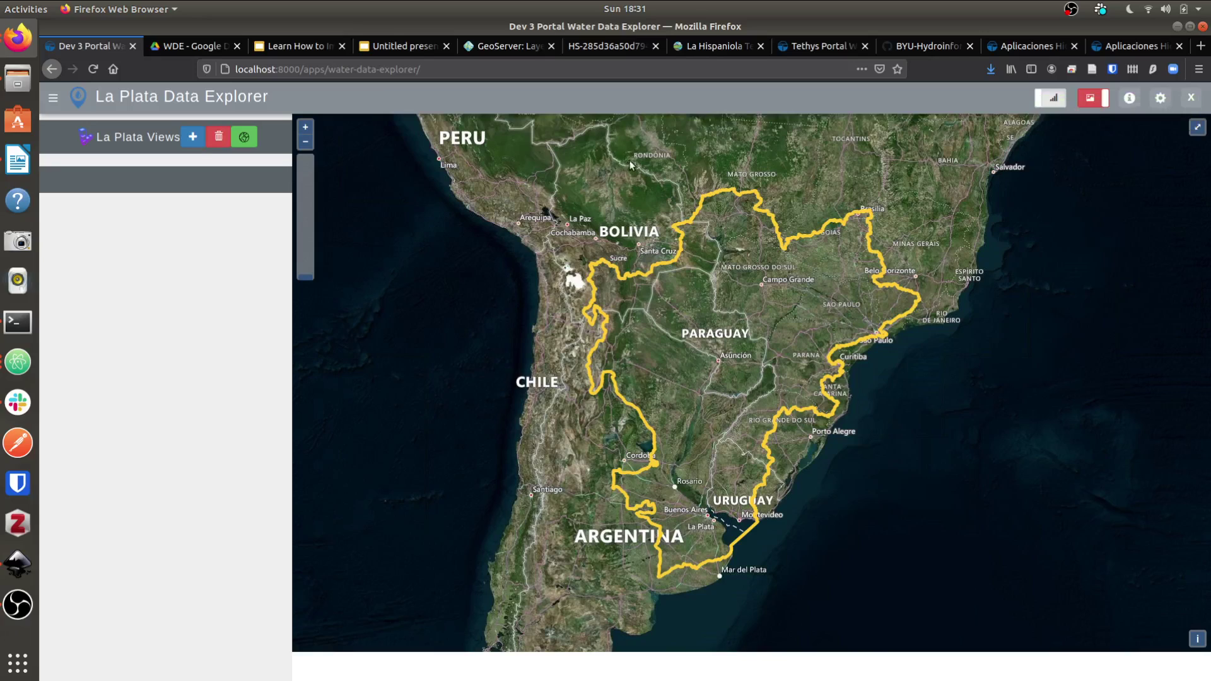
Examine the gadm36_DOM_0 layer image, the GeoServer layer list and the La Hispaniola Test resource on HydroShare.
{"action": "left_click", "coordinate": [600, 50]}
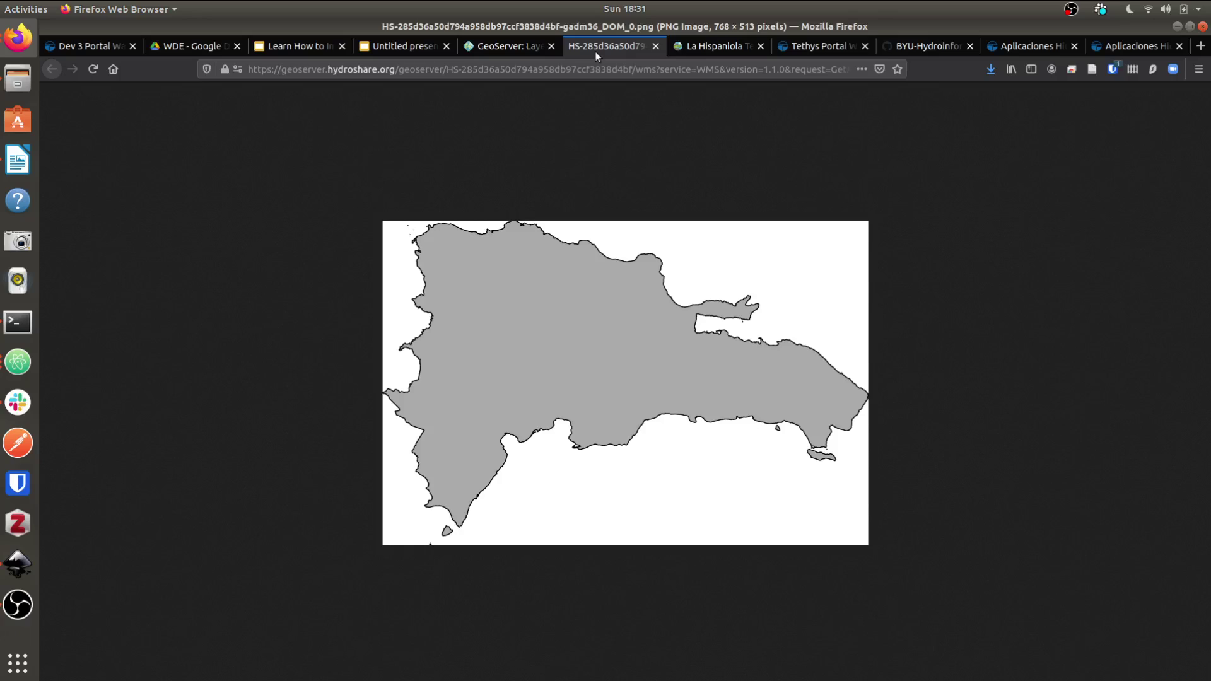
{"action": "left_click", "coordinate": [497, 51]}
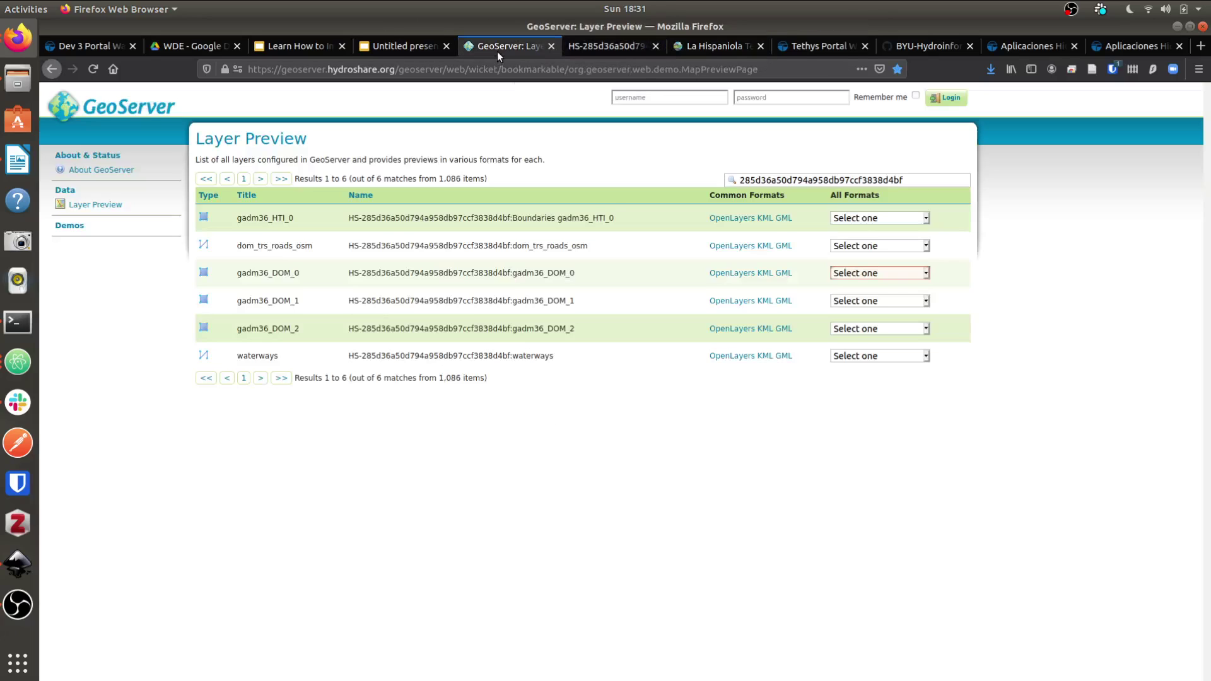
{"action": "left_click", "coordinate": [615, 51]}
{"action": "left_click", "coordinate": [702, 47]}
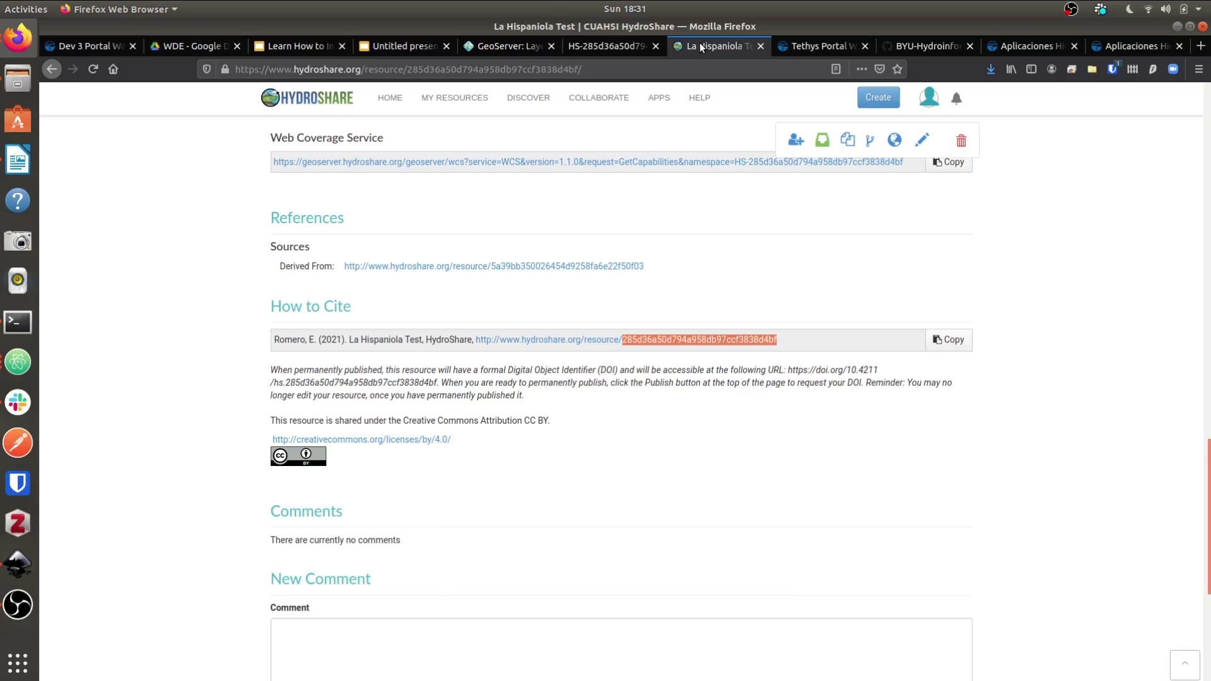
{"action": "scroll", "coordinate": [672, 225], "scroll_direction": "up", "scroll_amount": 15}
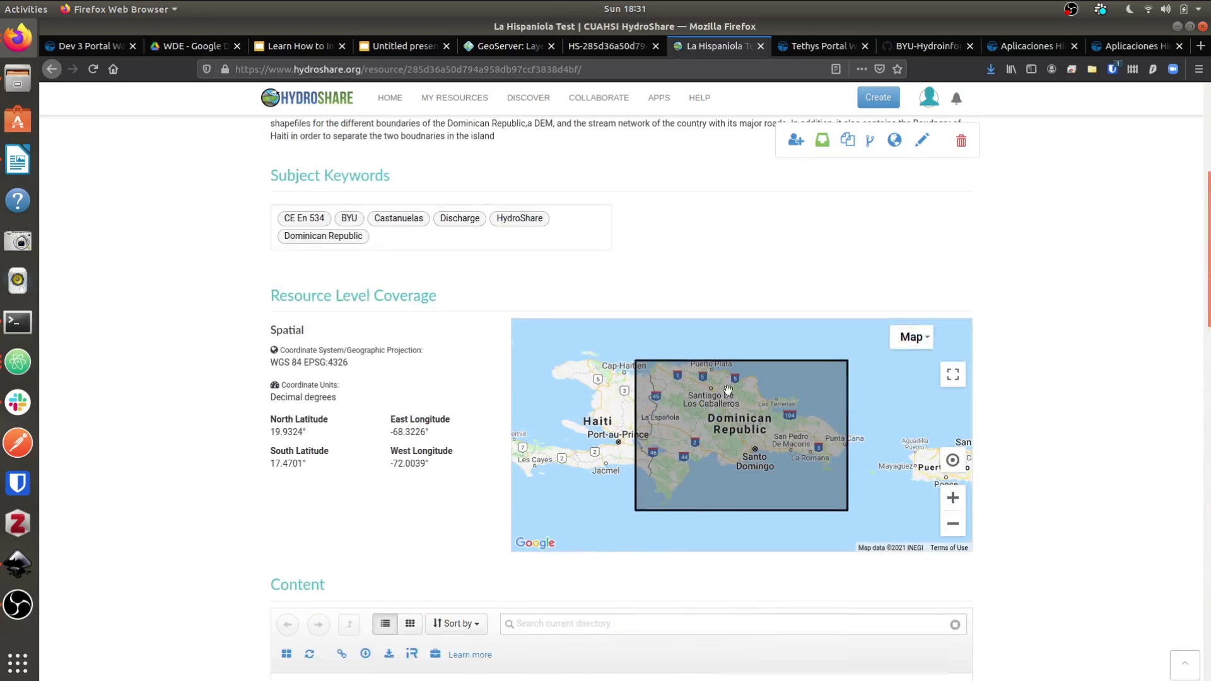
{"action": "scroll", "coordinate": [709, 600], "scroll_direction": "down", "scroll_amount": 15}
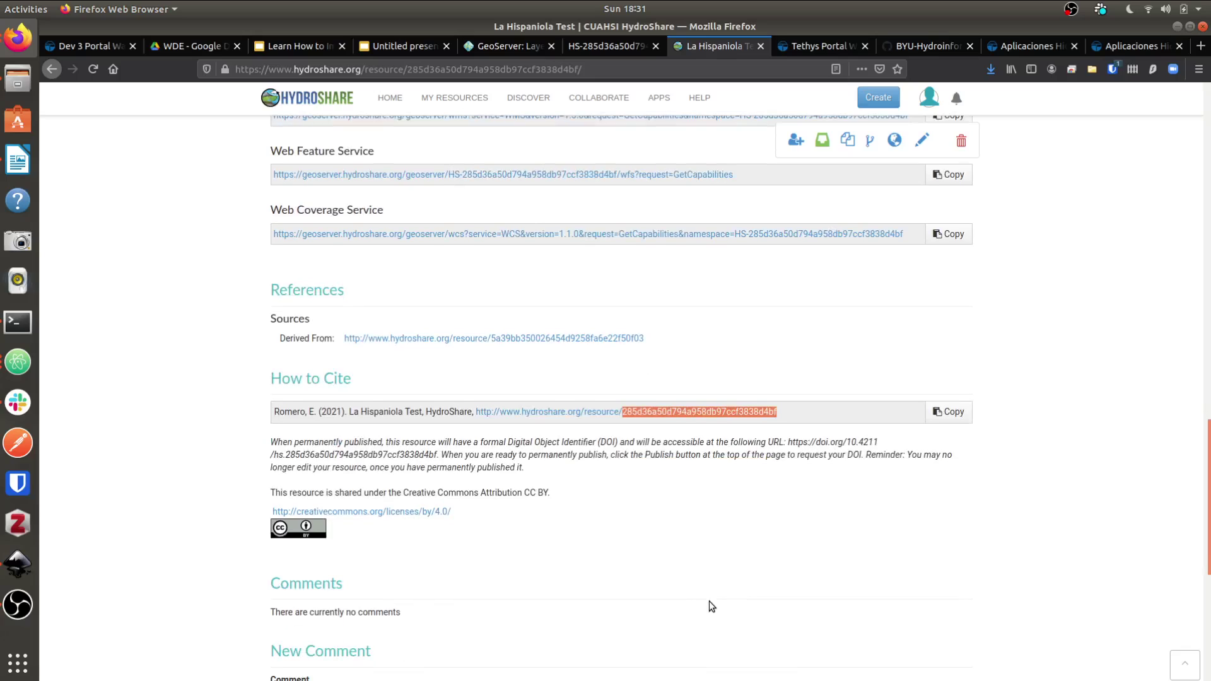
{"action": "left_click", "coordinate": [609, 46]}
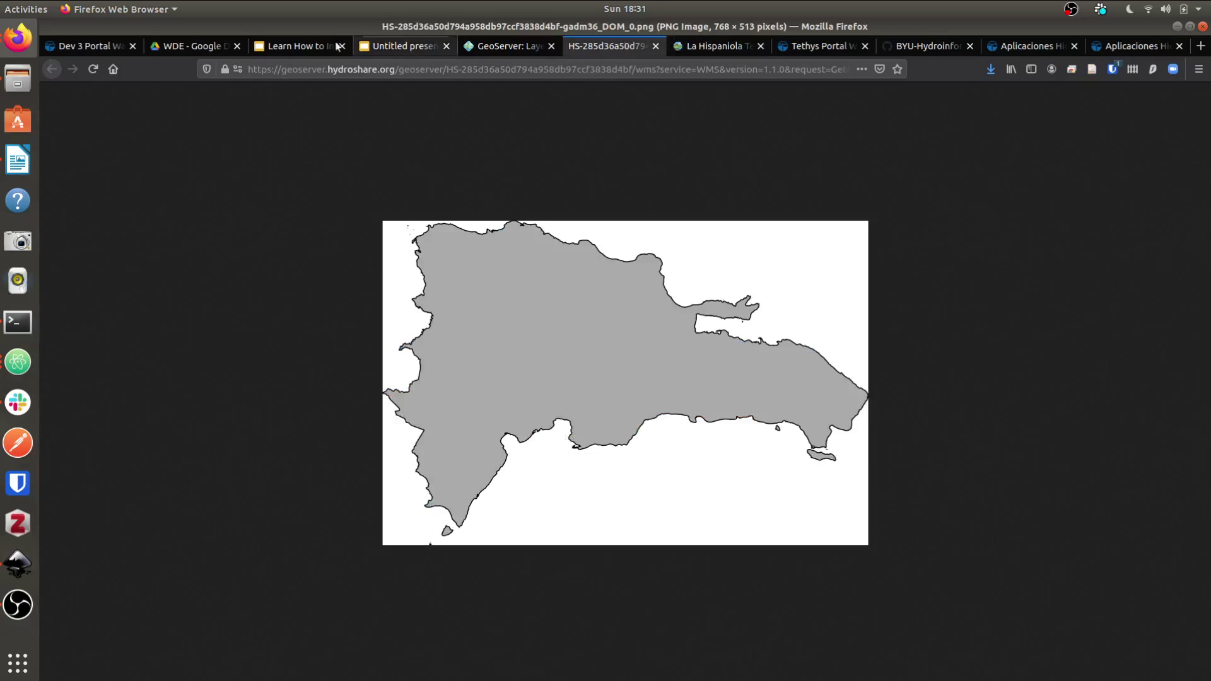
{"action": "left_click", "coordinate": [523, 46]}
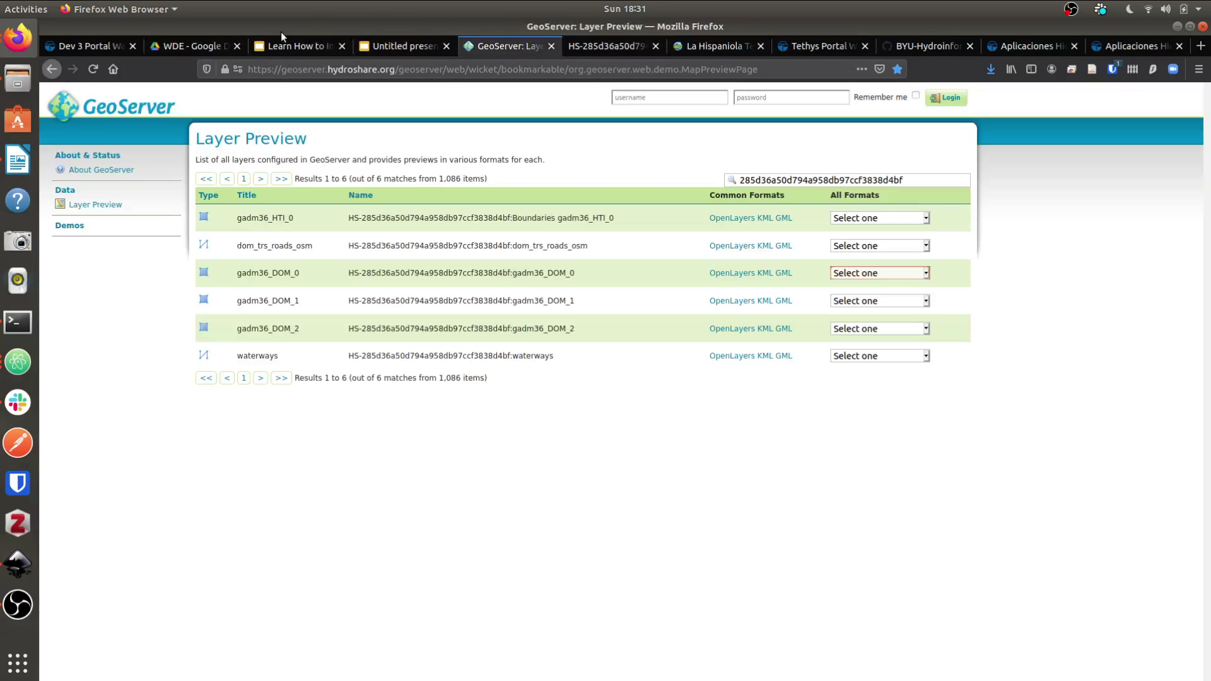
Open the Water Data Explorer app's admin settings and set Views Names to INDRHI.
{"action": "left_click", "coordinate": [93, 47]}
{"action": "left_click", "coordinate": [1160, 98]}
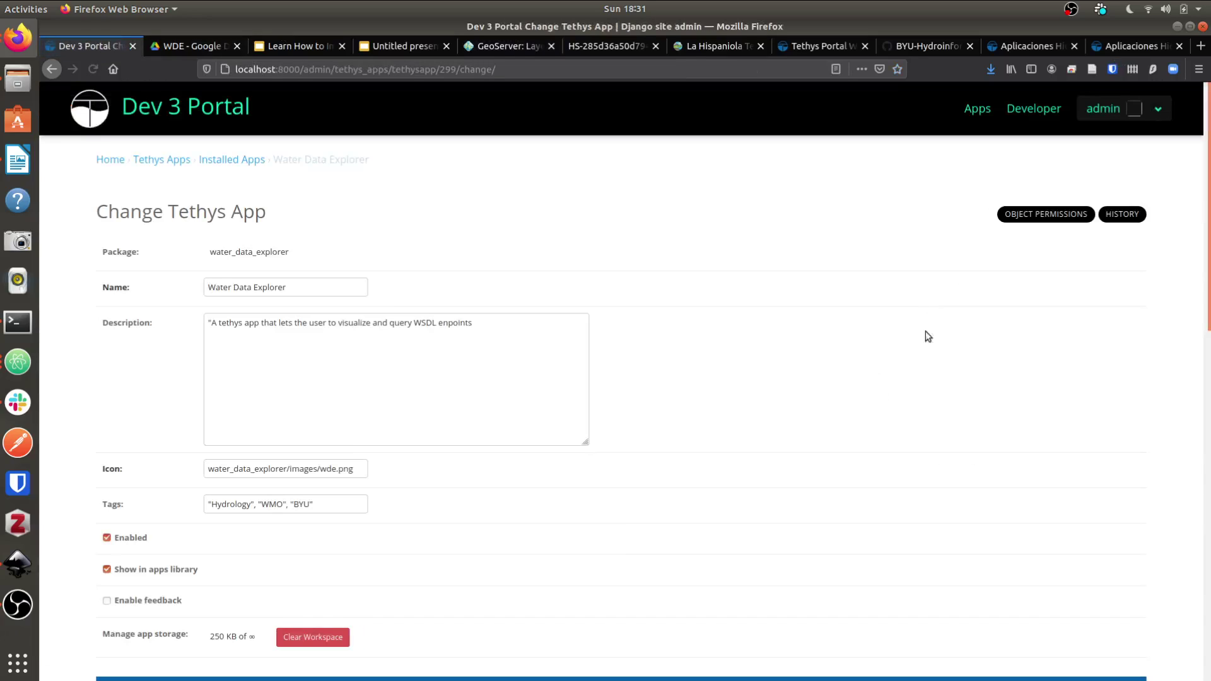
{"action": "scroll", "coordinate": [947, 334], "scroll_direction": "down", "scroll_amount": 6}
{"action": "triple_click", "coordinate": [891, 339]}
{"action": "key", "text": "BackSpace"}
{"action": "type", "text": "INDRHI"}
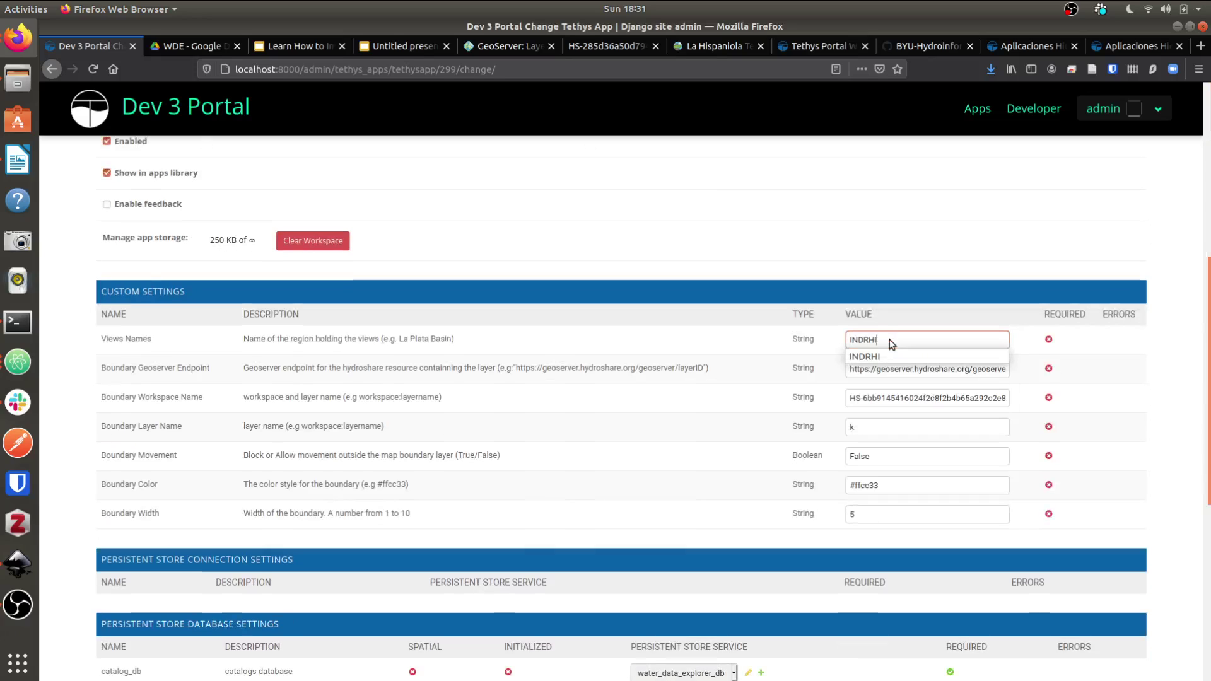
Replace the Boundary Geoserver Endpoint with the resource address ending in HS-285d36a50d794a958db97ccf3838d4bf, taken from the gadm36_DOM_0 image's URL.
{"action": "triple_click", "coordinate": [927, 372]}
{"action": "key", "text": "BackSpace"}
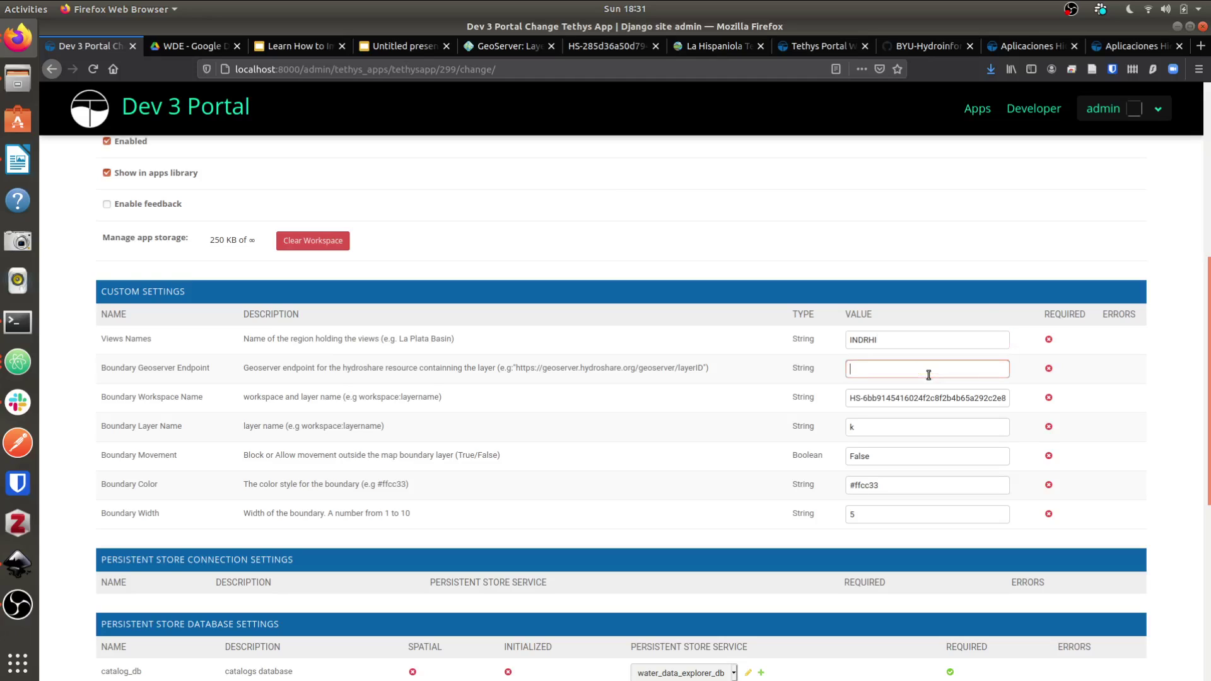
{"action": "left_click", "coordinate": [582, 48]}
{"action": "left_click", "coordinate": [502, 46]}
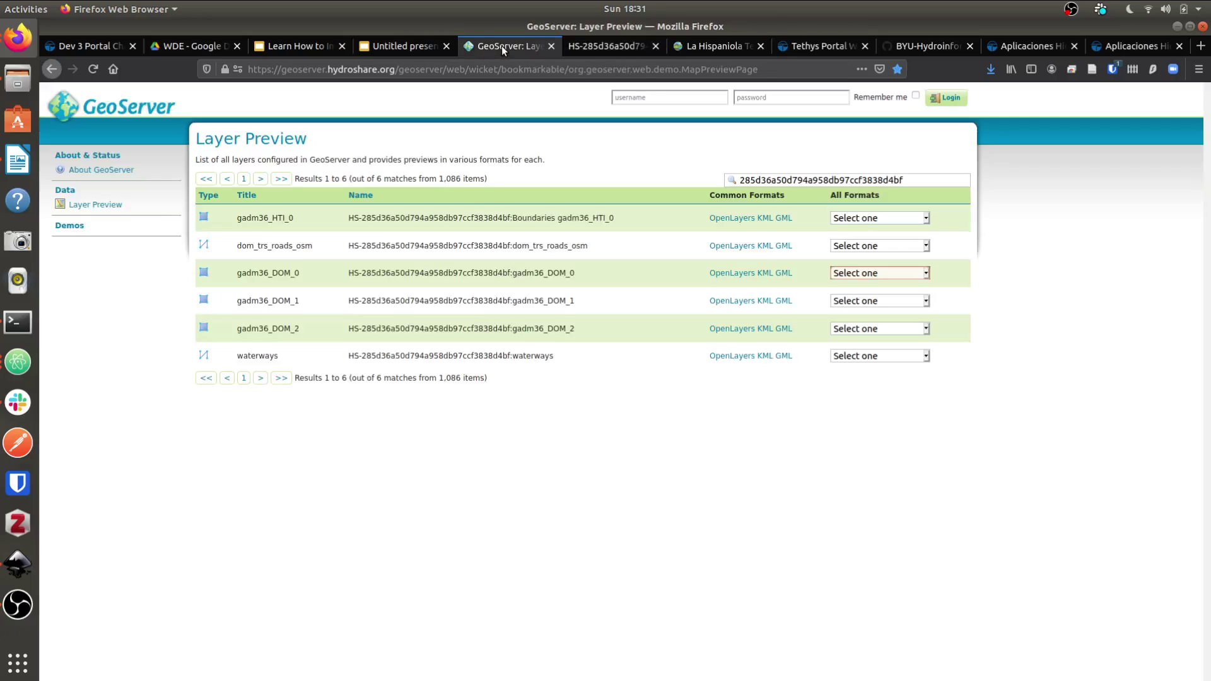
{"action": "left_click", "coordinate": [604, 45]}
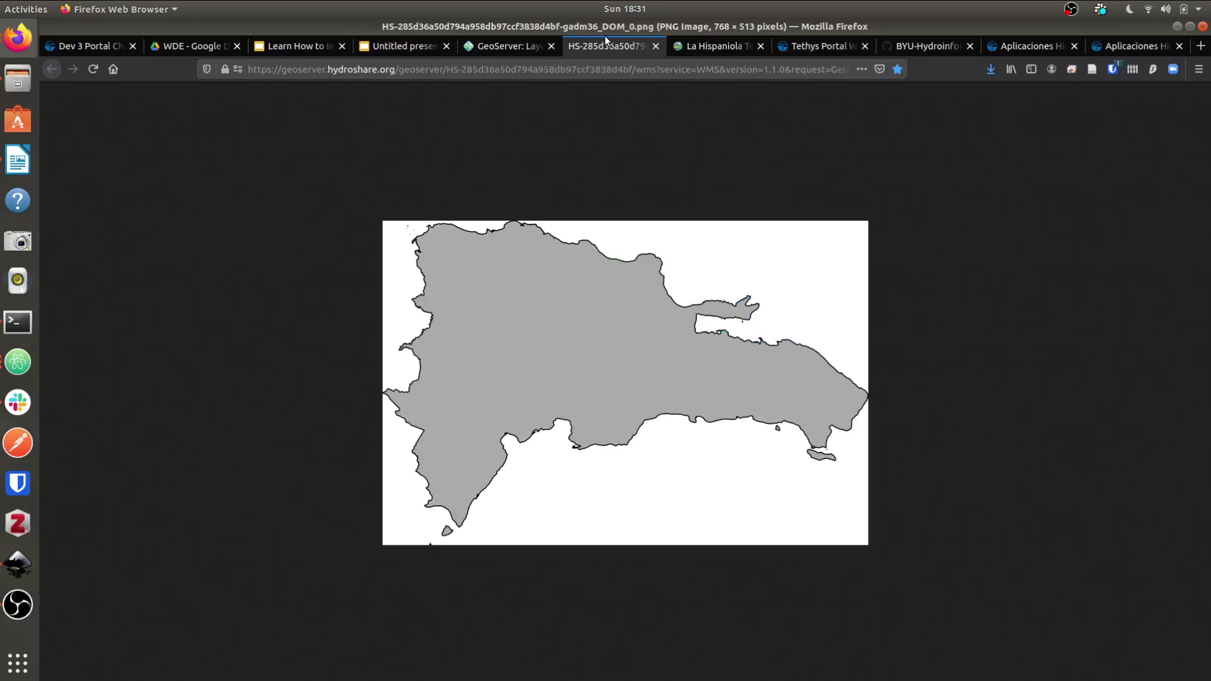
{"action": "left_click", "coordinate": [250, 69]}
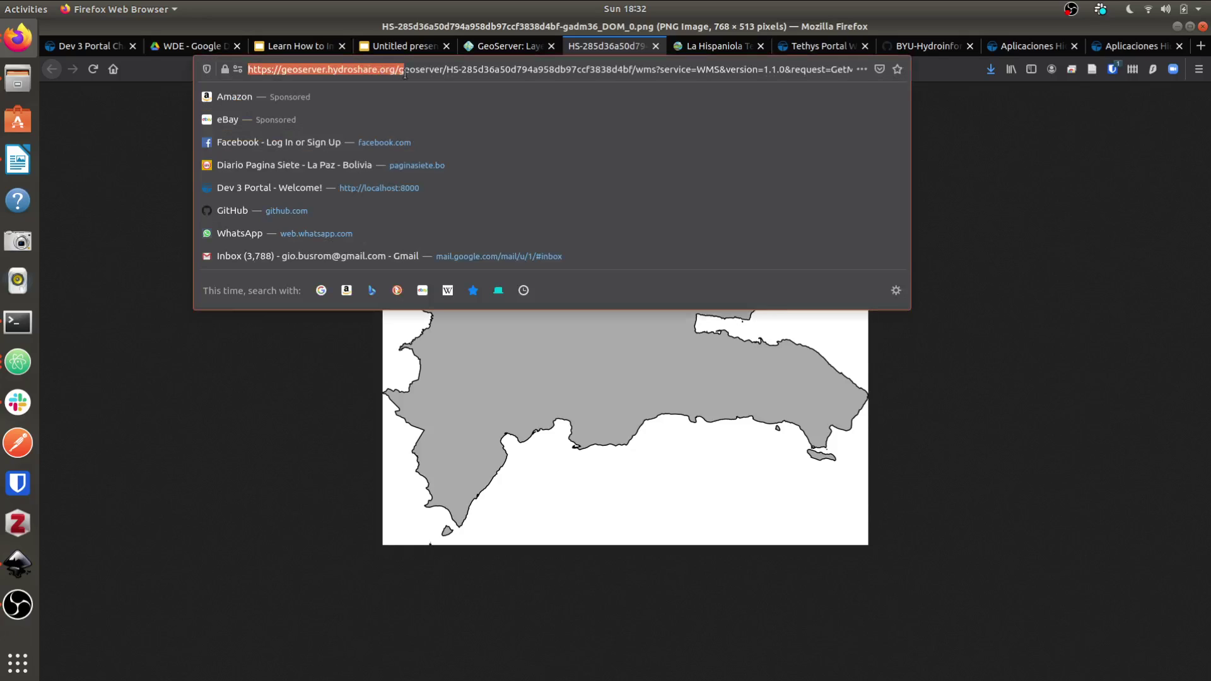
{"action": "left_click_drag", "start_coordinate": [613, 80], "coordinate": [636, 71]}
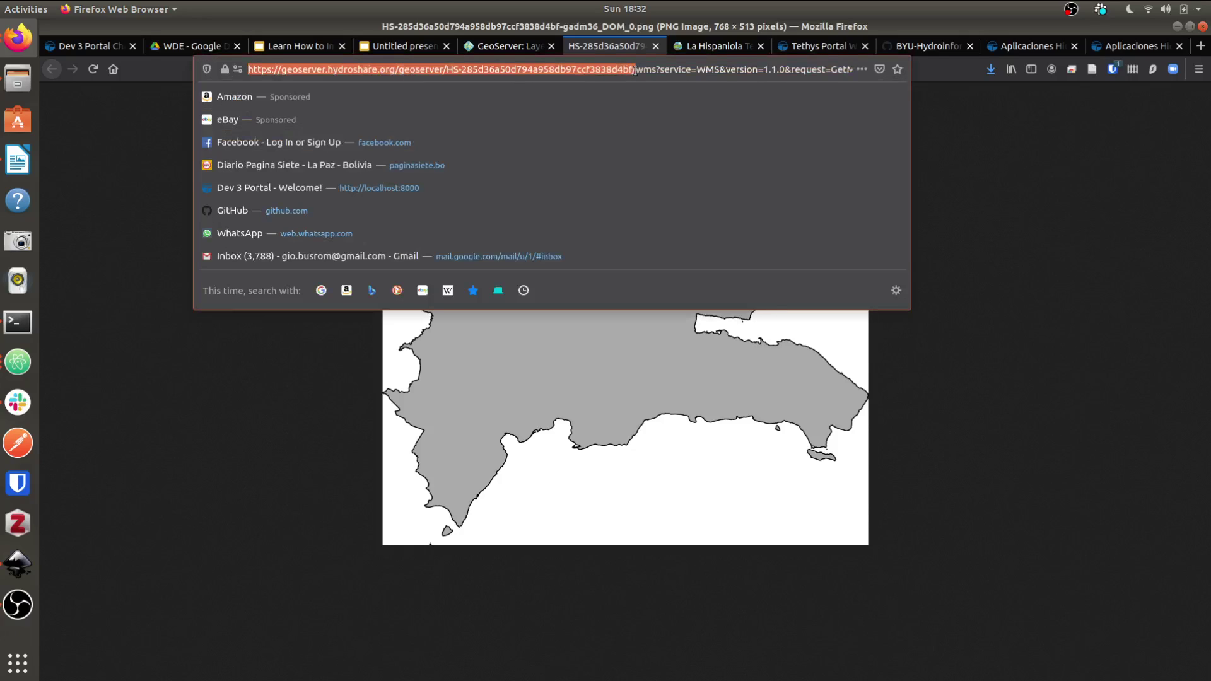
{"action": "left_click", "coordinate": [296, 45]}
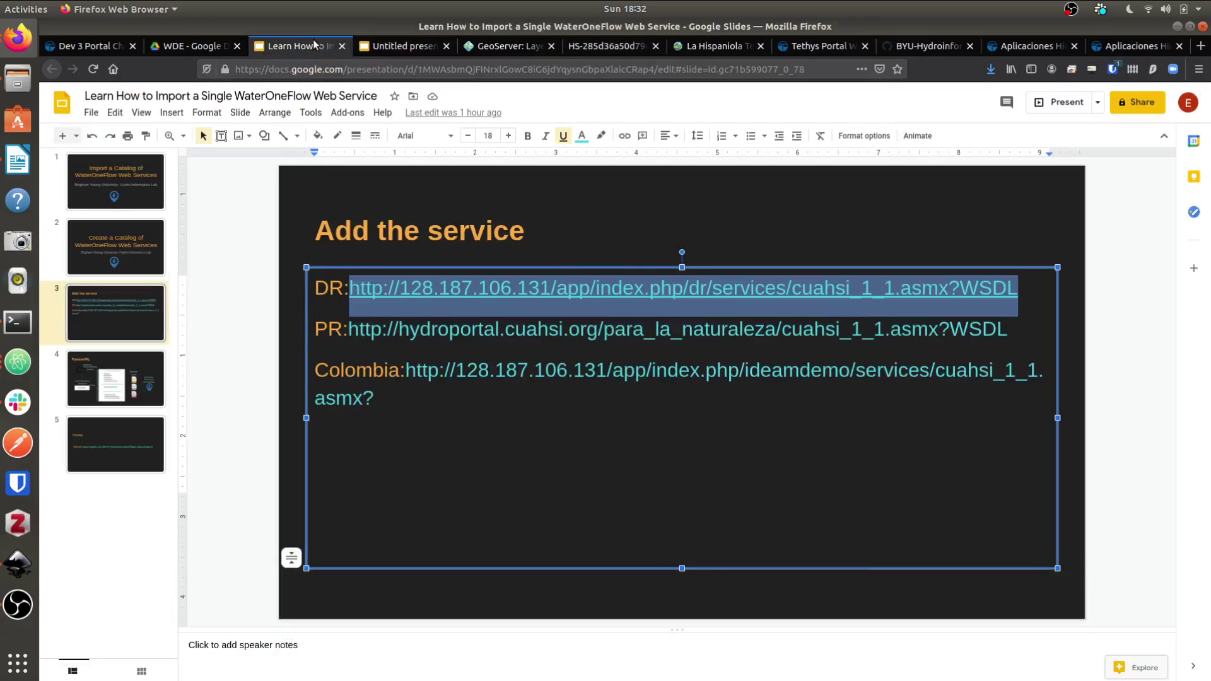
{"action": "left_click", "coordinate": [113, 50]}
{"action": "type", "text": "HS-285d36a50d794a958db97ccf3838d4bf"}
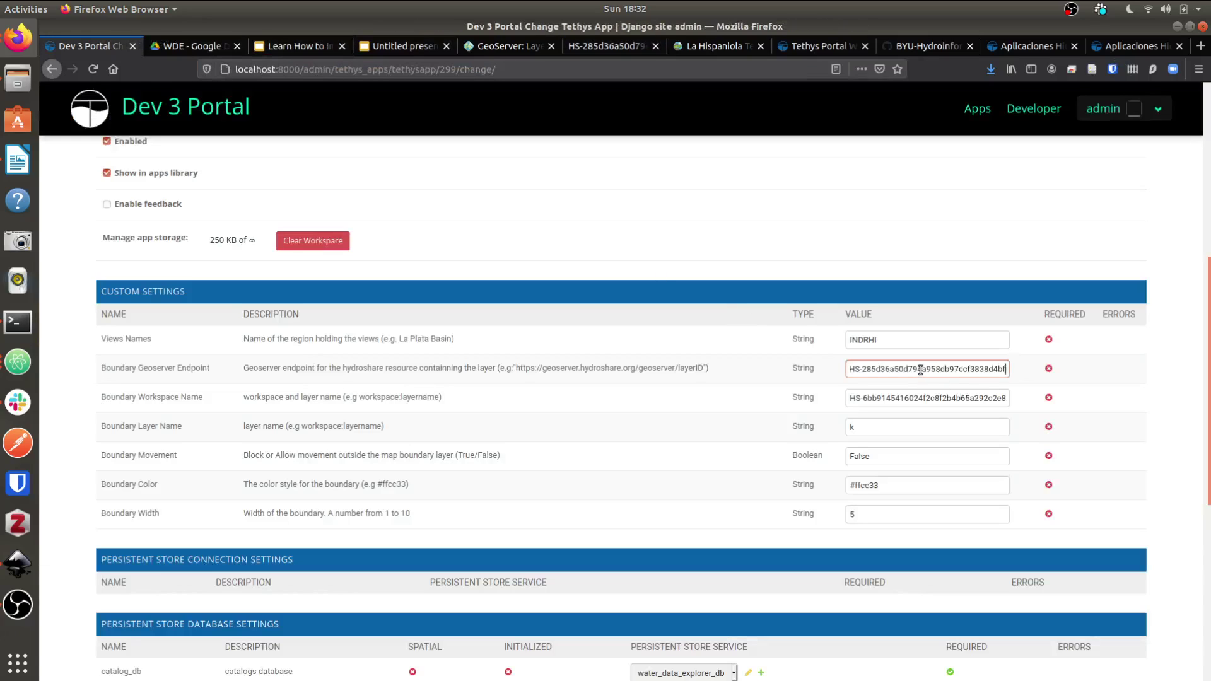
{"action": "triple_click", "coordinate": [941, 391]}
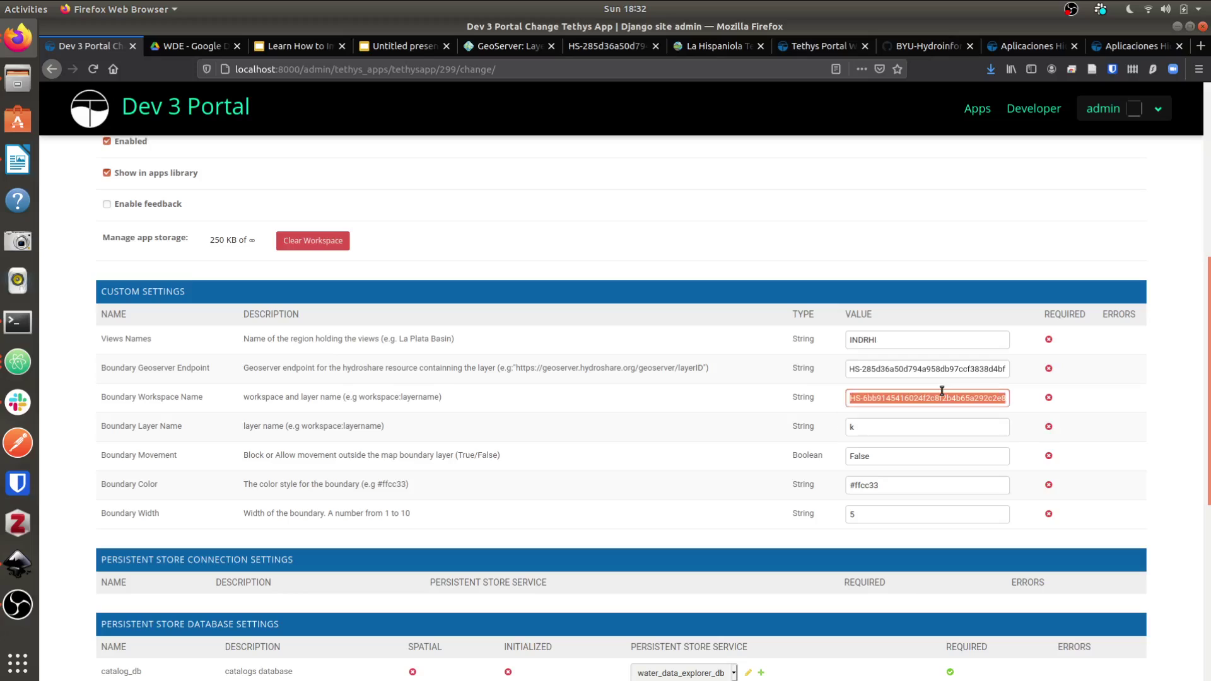
{"action": "key", "text": "BackSpace"}
{"action": "left_click_drag", "start_coordinate": [850, 371], "coordinate": [1006, 377]}
{"action": "key", "text": "ctrl+c"}
{"action": "left_click", "coordinate": [981, 392]}
{"action": "key", "text": "ctrl+v"}
{"action": "left_click_drag", "start_coordinate": [984, 374], "coordinate": [880, 369]}
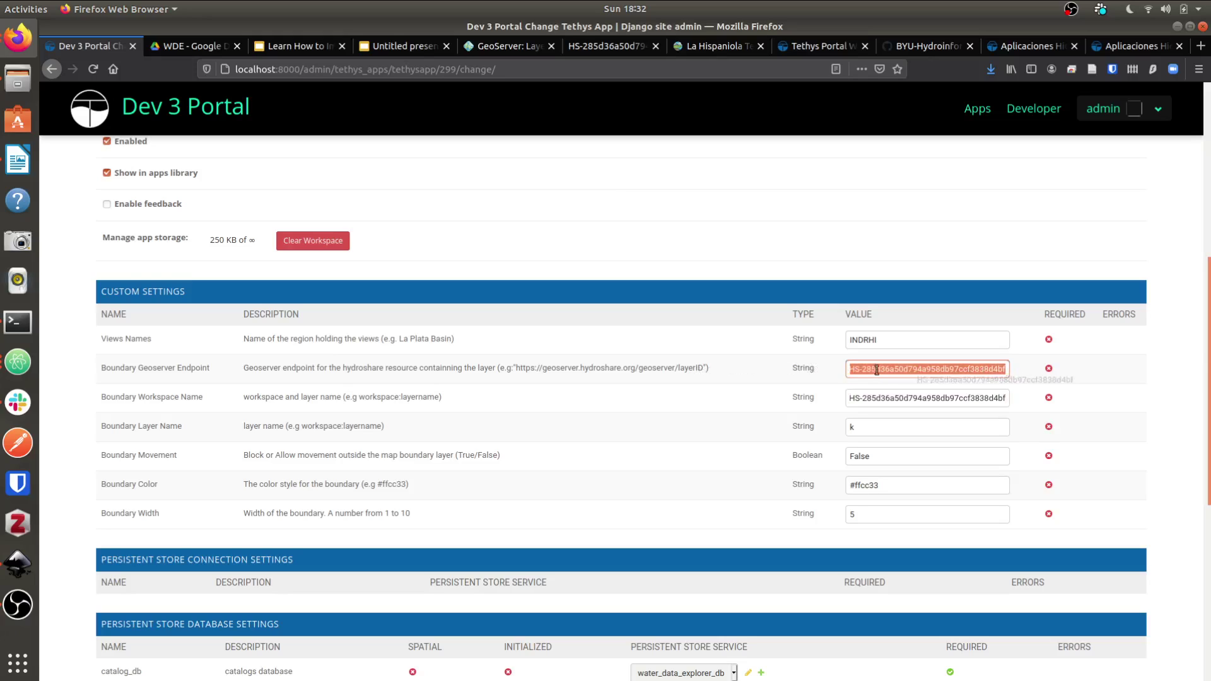
{"action": "key", "text": "Home"}
{"action": "type", "text": "https://geoserver.hydroshare.org/geoserver/"}
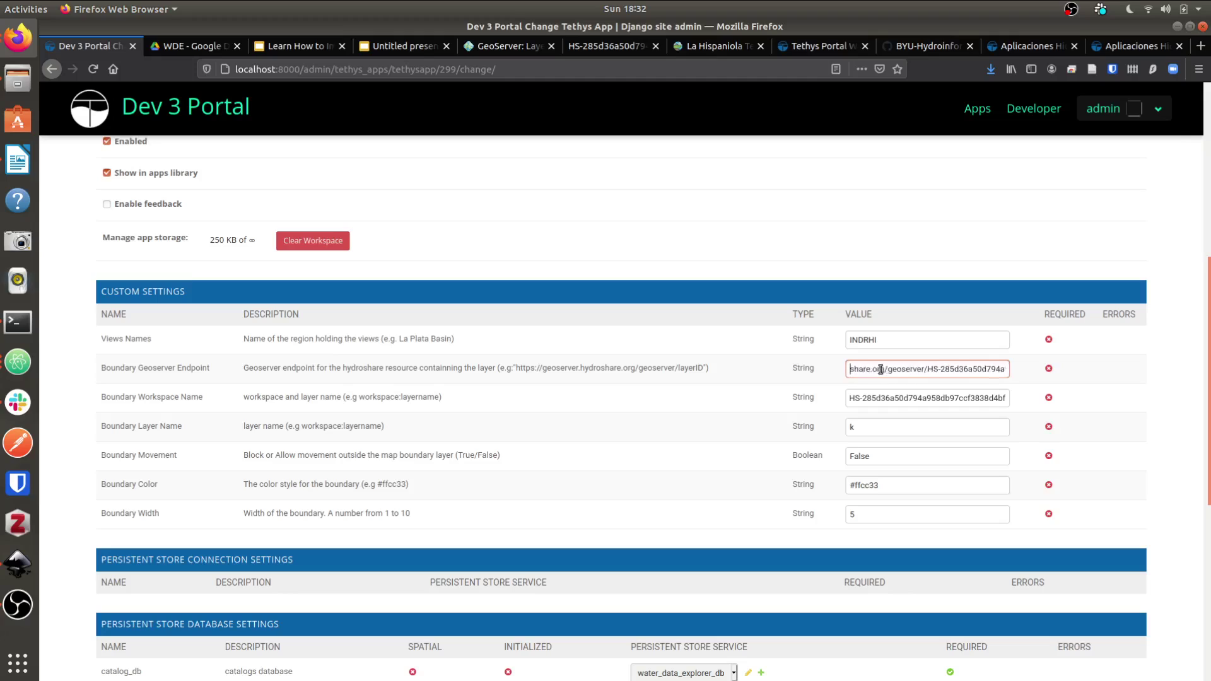
Copy the layer name gadm36_DOM_0 from the GeoServer layer preview list and return to the app settings.
{"action": "left_click", "coordinate": [877, 428]}
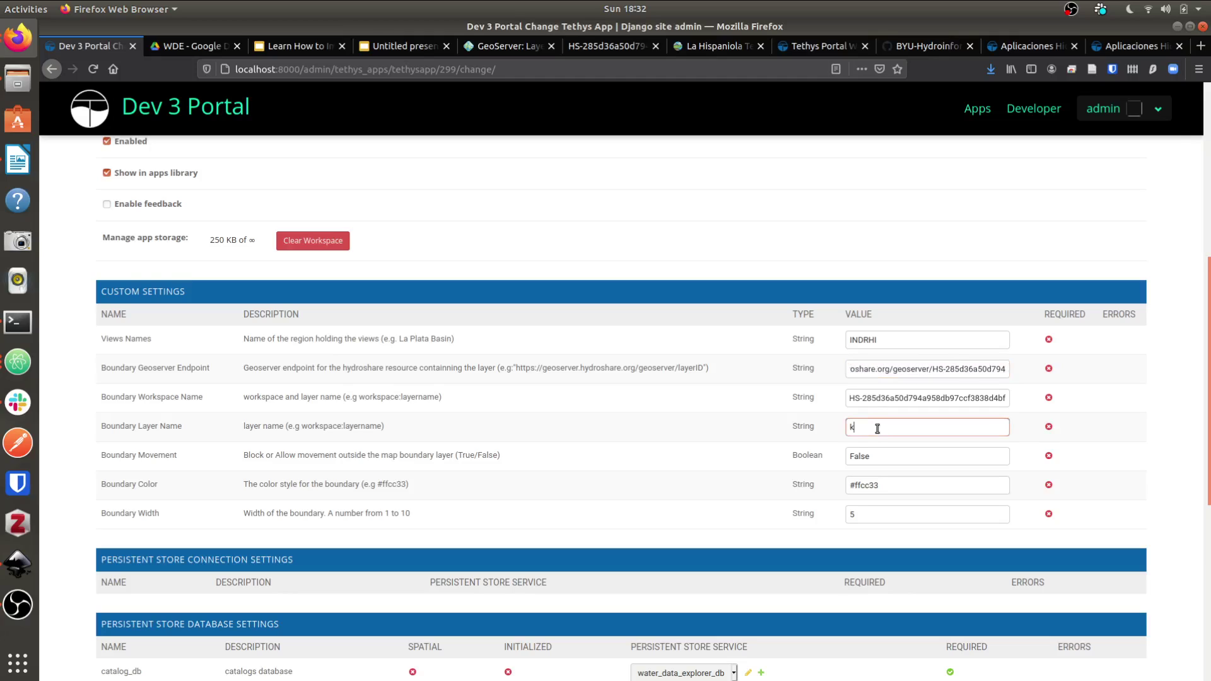
{"action": "left_click", "coordinate": [486, 44]}
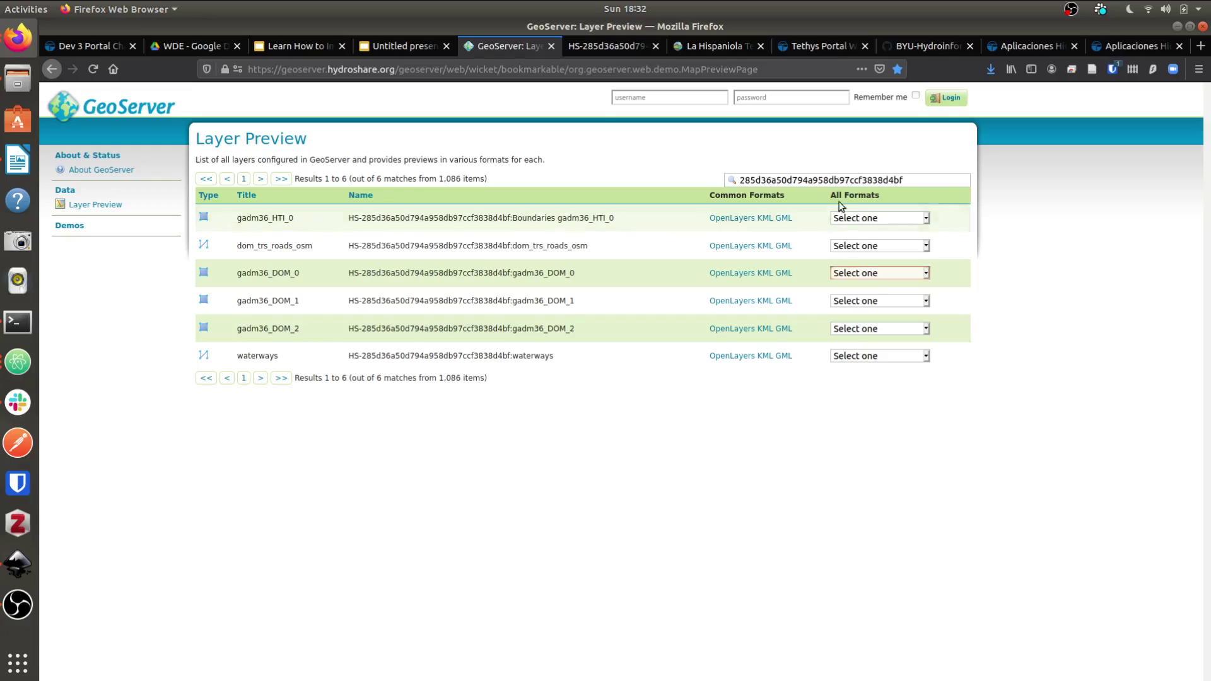
{"action": "left_click", "coordinate": [597, 50]}
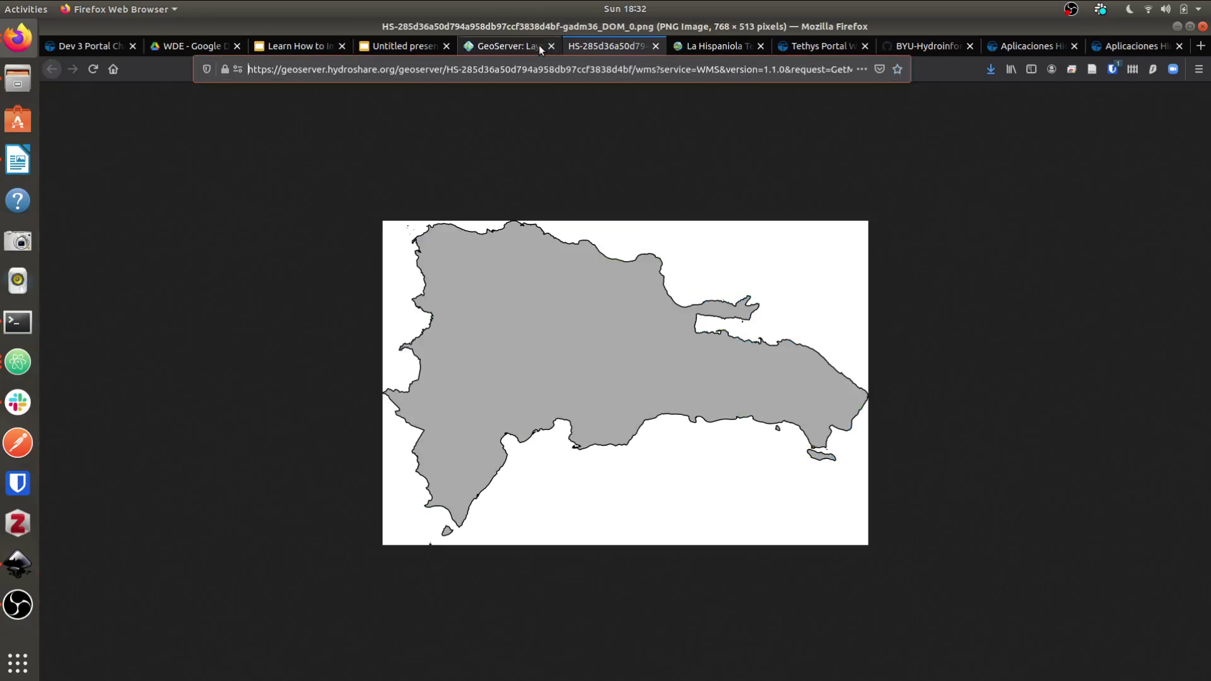
{"action": "left_click", "coordinate": [513, 49]}
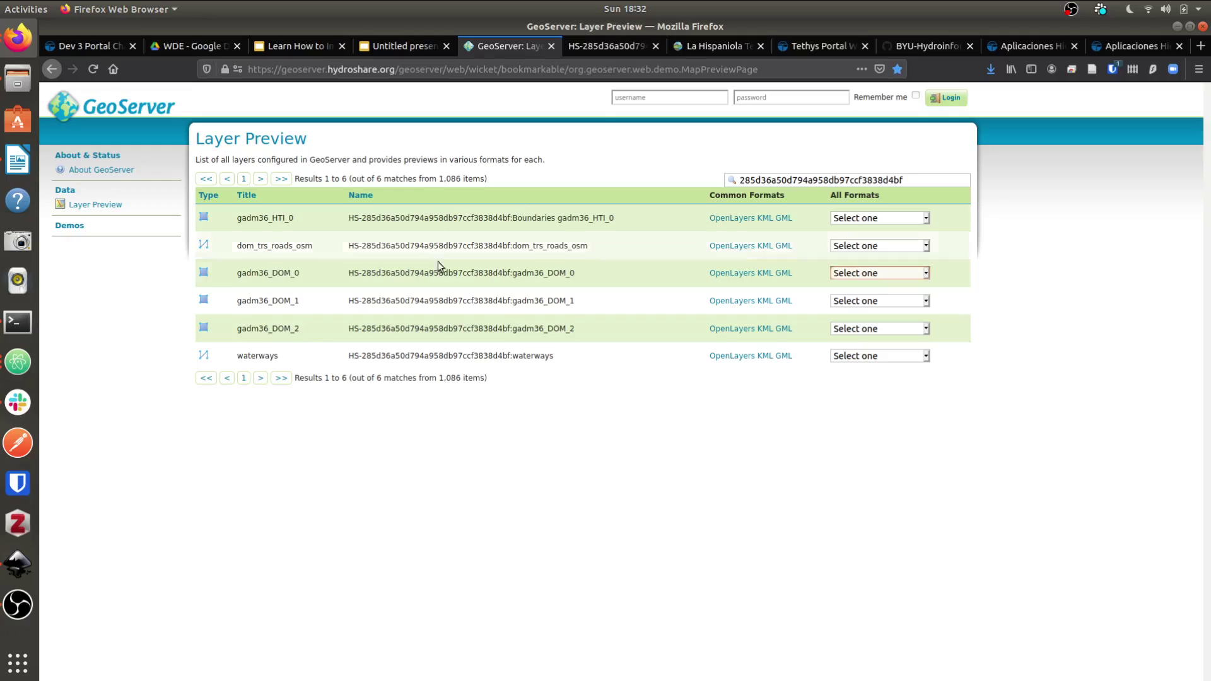
{"action": "double_click", "coordinate": [493, 273]}
{"action": "left_click", "coordinate": [555, 273]}
{"action": "left_click_drag", "start_coordinate": [577, 278], "coordinate": [515, 276]}
{"action": "key", "text": "ctrl+c"}
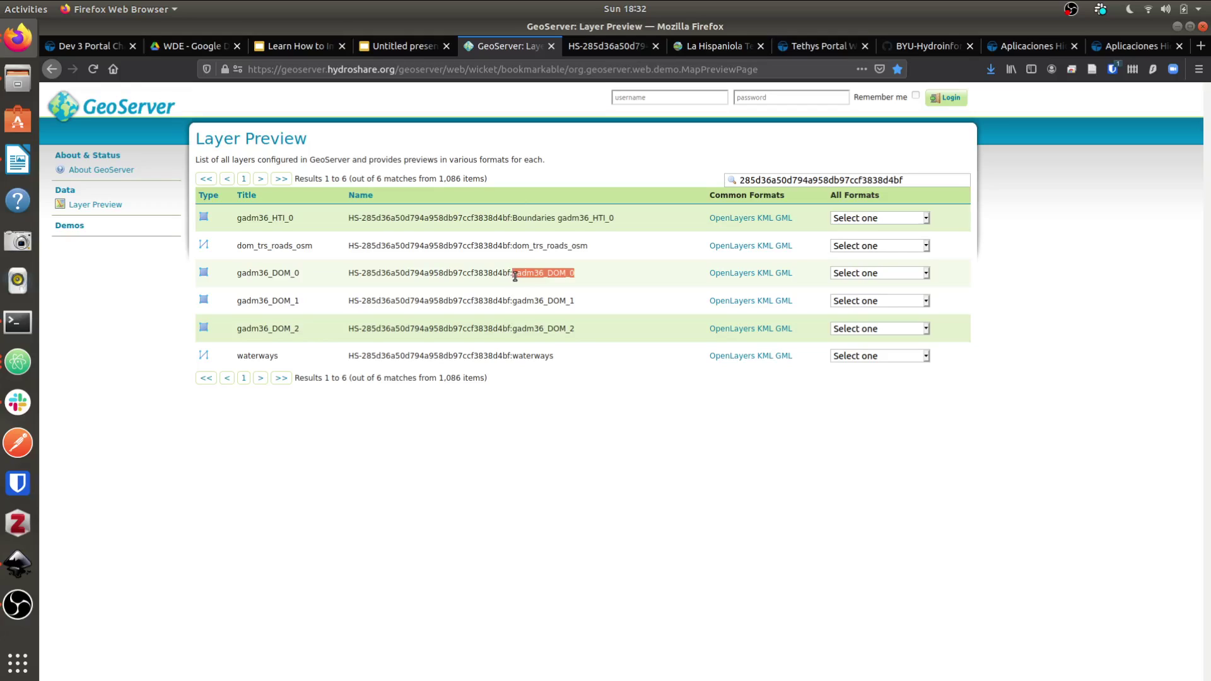
{"action": "left_click", "coordinate": [392, 45]}
{"action": "left_click", "coordinate": [107, 44]}
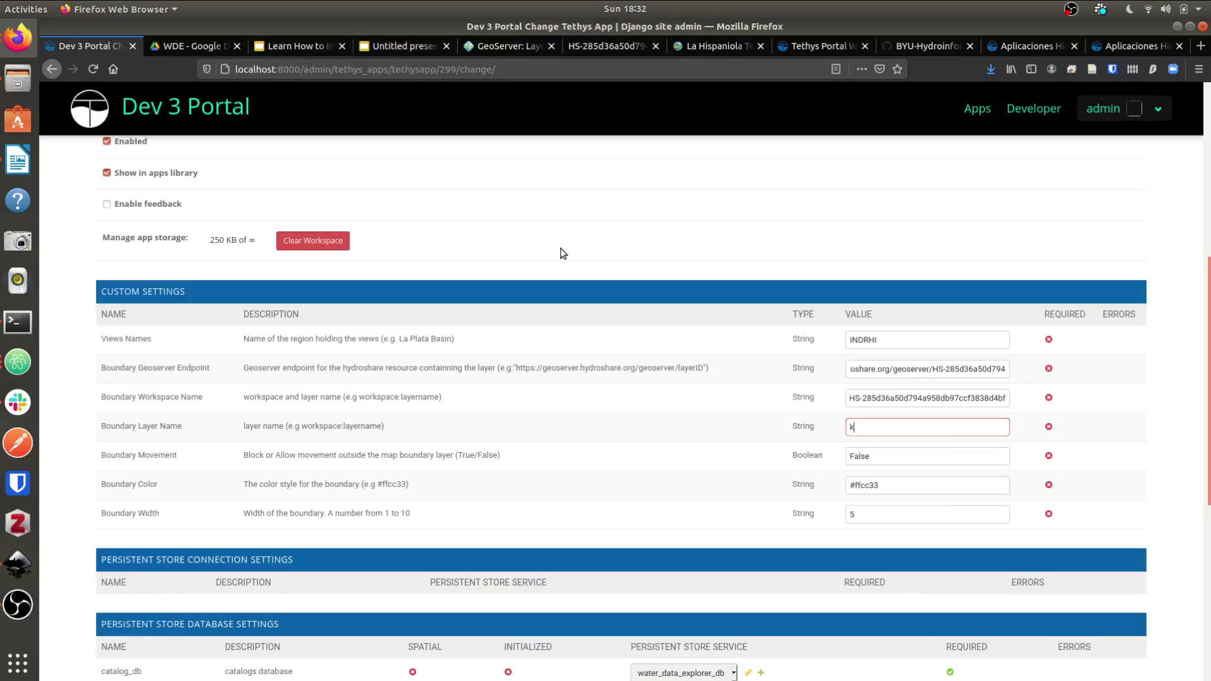
Replace the Boundary Layer Name with gadm36_DOM_0 and save the app settings.
{"action": "left_click", "coordinate": [872, 434]}
{"action": "key", "text": "BackSpace"}
{"action": "key", "text": "ctrl+v"}
{"action": "scroll", "coordinate": [1032, 202], "scroll_direction": "down", "scroll_amount": 6}
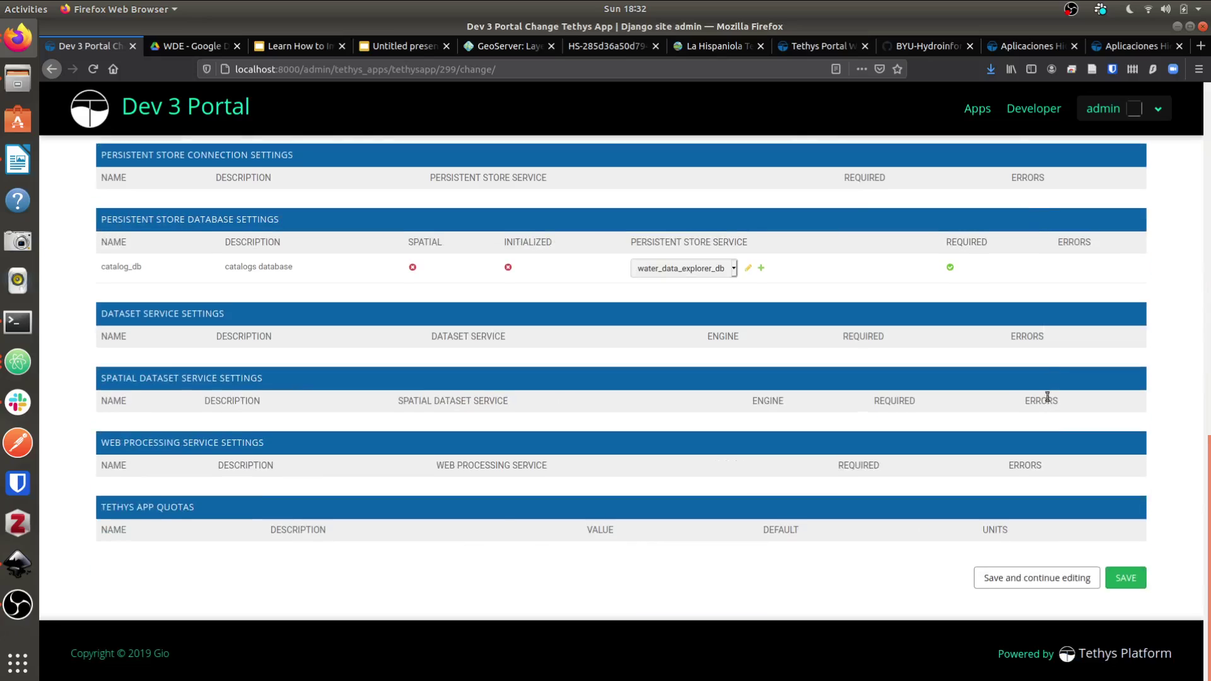
{"action": "left_click", "coordinate": [1126, 577]}
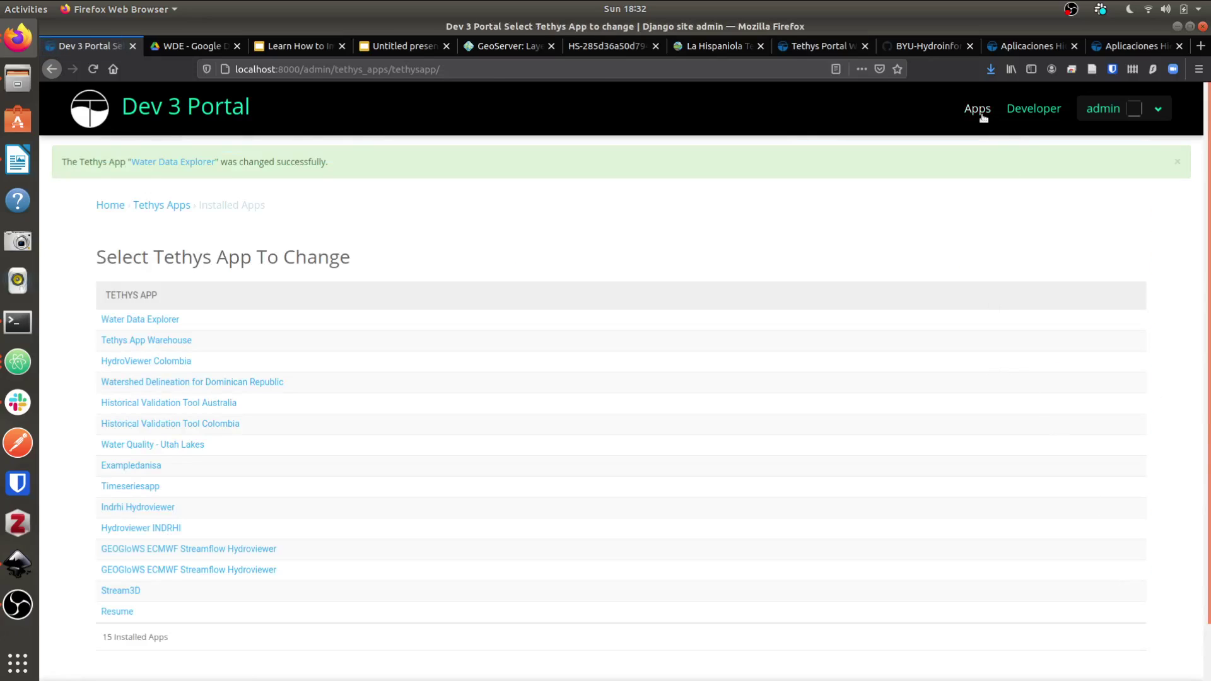
Launch Water Data Explorer from the apps library and inspect the Dominican Republic boundary on the map.
{"action": "left_click", "coordinate": [979, 112]}
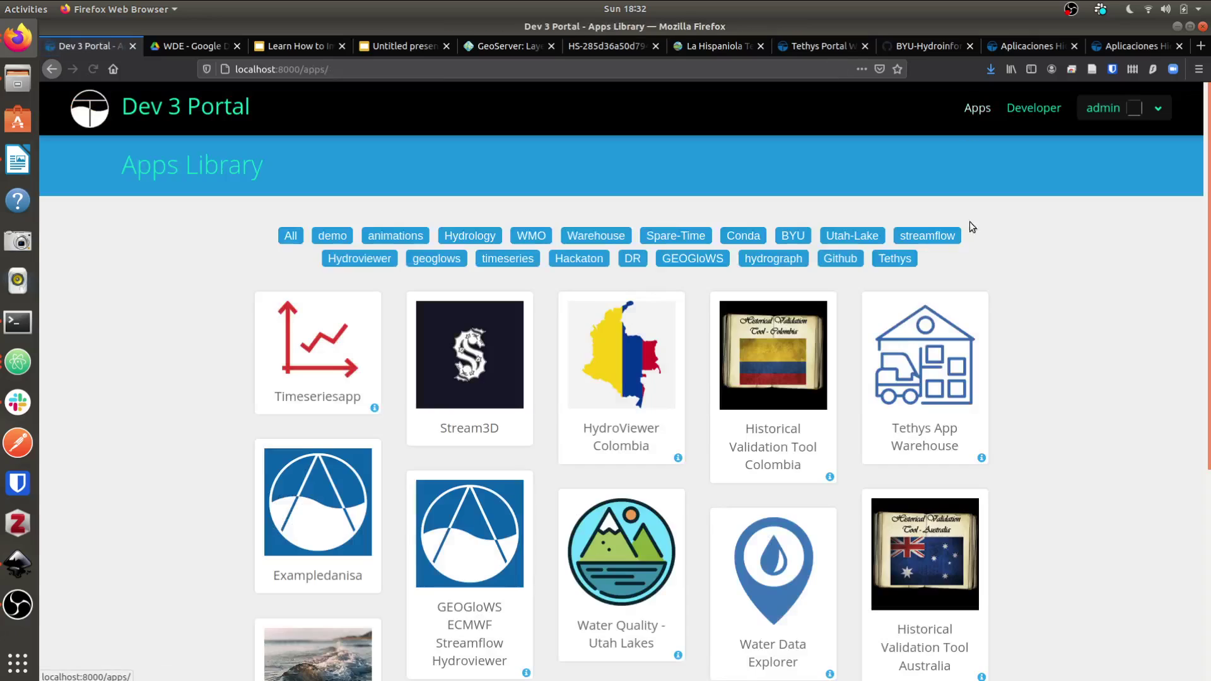
{"action": "left_click", "coordinate": [803, 533]}
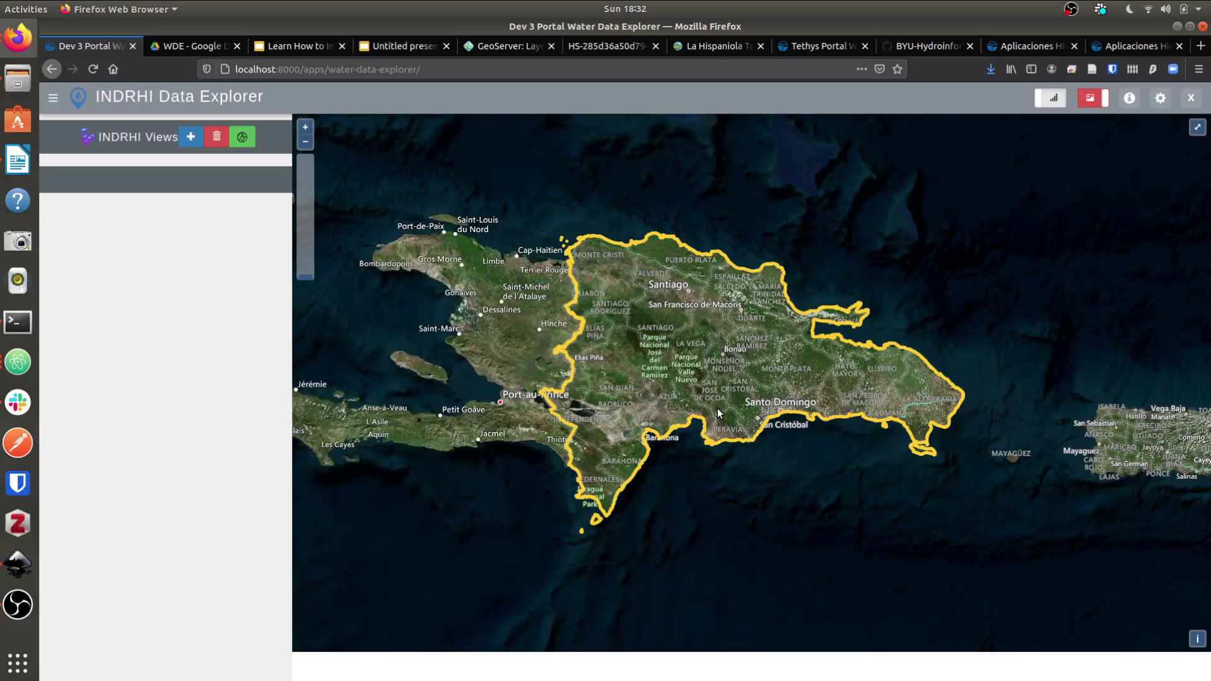
{"action": "left_click_drag", "start_coordinate": [717, 407], "coordinate": [766, 395]}
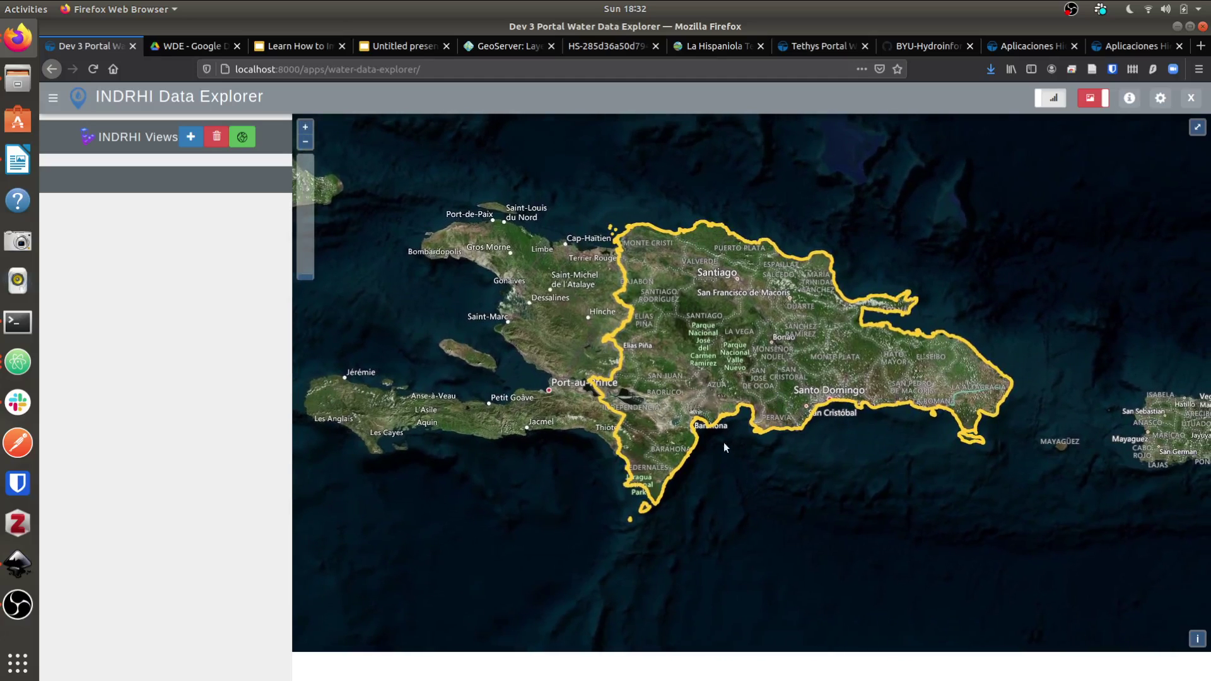
{"action": "left_click_drag", "start_coordinate": [723, 453], "coordinate": [680, 454]}
{"action": "mouse_move", "coordinate": [801, 439]}
{"action": "left_mouse_down"}
{"action": "mouse_move", "coordinate": [729, 517]}
{"action": "mouse_move", "coordinate": [825, 371]}
{"action": "mouse_move", "coordinate": [816, 424]}
{"action": "left_mouse_up"}
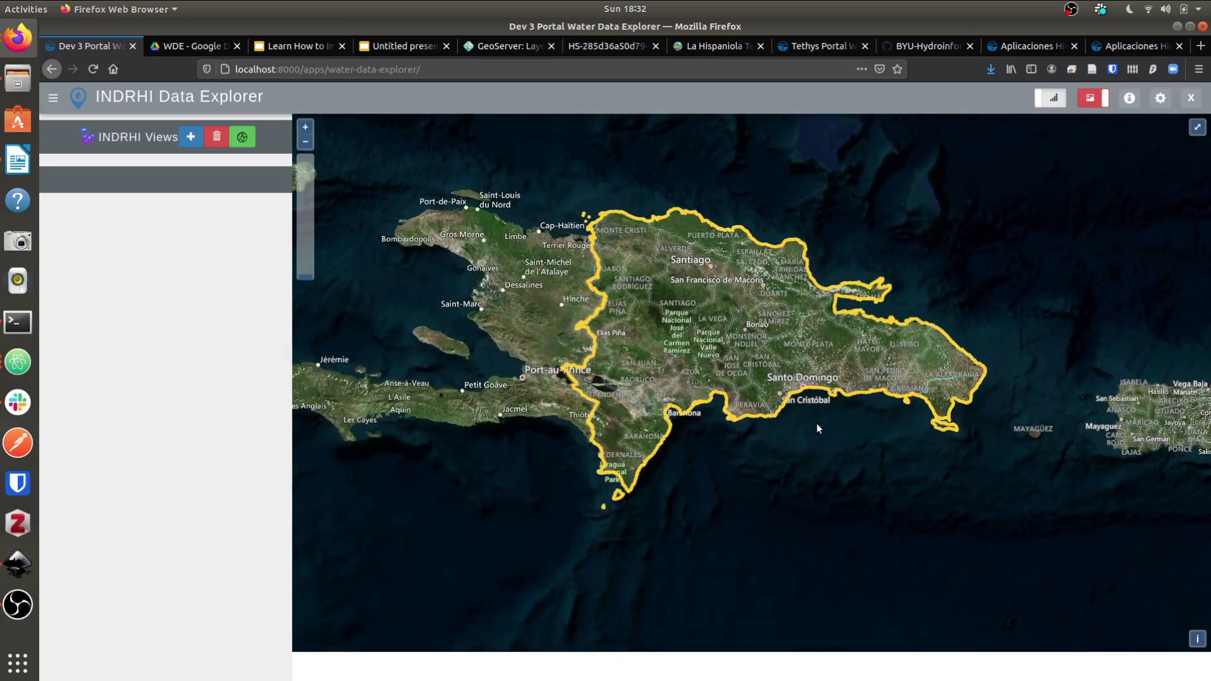
Start a new catalog of views and title it Stations.
{"action": "left_click", "coordinate": [189, 137]}
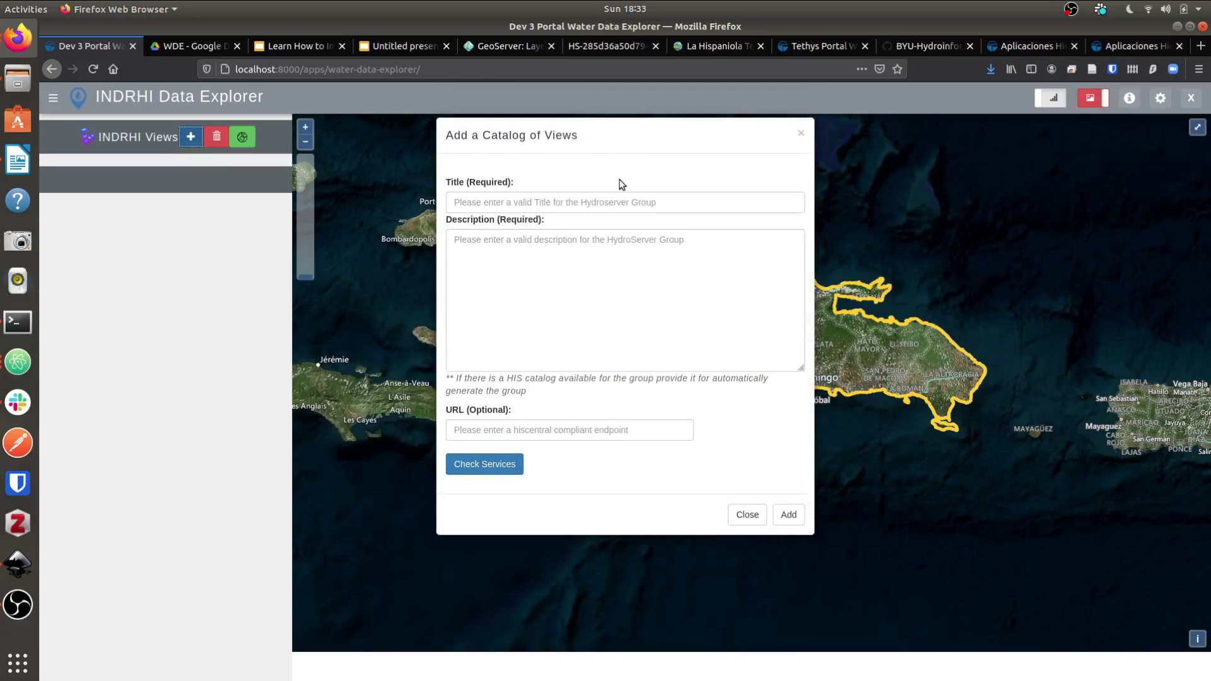
{"action": "left_click", "coordinate": [507, 432]}
{"action": "left_click", "coordinate": [514, 203]}
{"action": "type", "text": "D"}
{"action": "key", "text": "BackSpace"}
{"action": "type", "text": "D"}
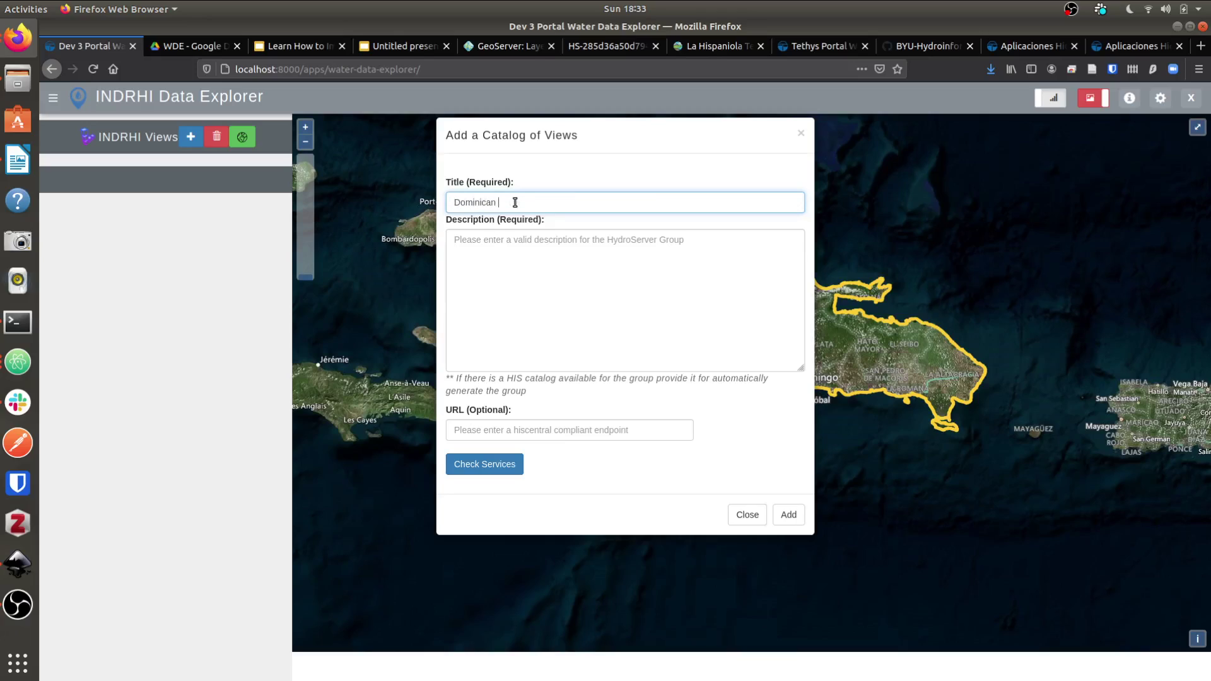
{"action": "type", "text": "ominicanR"}
{"action": "key", "text": "BackSpace"}
{"action": "key", "text": "BackSpace"}
{"action": "key", "text": "BackSpace"}
{"action": "key", "text": "BackSpace"}
{"action": "key", "text": "BackSpace"}
{"action": "key", "text": "BackSpace"}
{"action": "key", "text": "BackSpace"}
{"action": "key", "text": "BackSpace"}
{"action": "key", "text": "BackSpace"}
{"action": "key", "text": "BackSpace"}
{"action": "type", "text": "SATIO"}
{"action": "key", "text": "BackSpace"}
{"action": "key", "text": "BackSpace"}
{"action": "key", "text": "BackSpace"}
{"action": "key", "text": "BackSpace"}
{"action": "type", "text": "t"}
Describe the catalog as "This is a groupf for the national stations in the INDRHI Organization" and add it.
{"action": "left_click", "coordinate": [546, 278]}
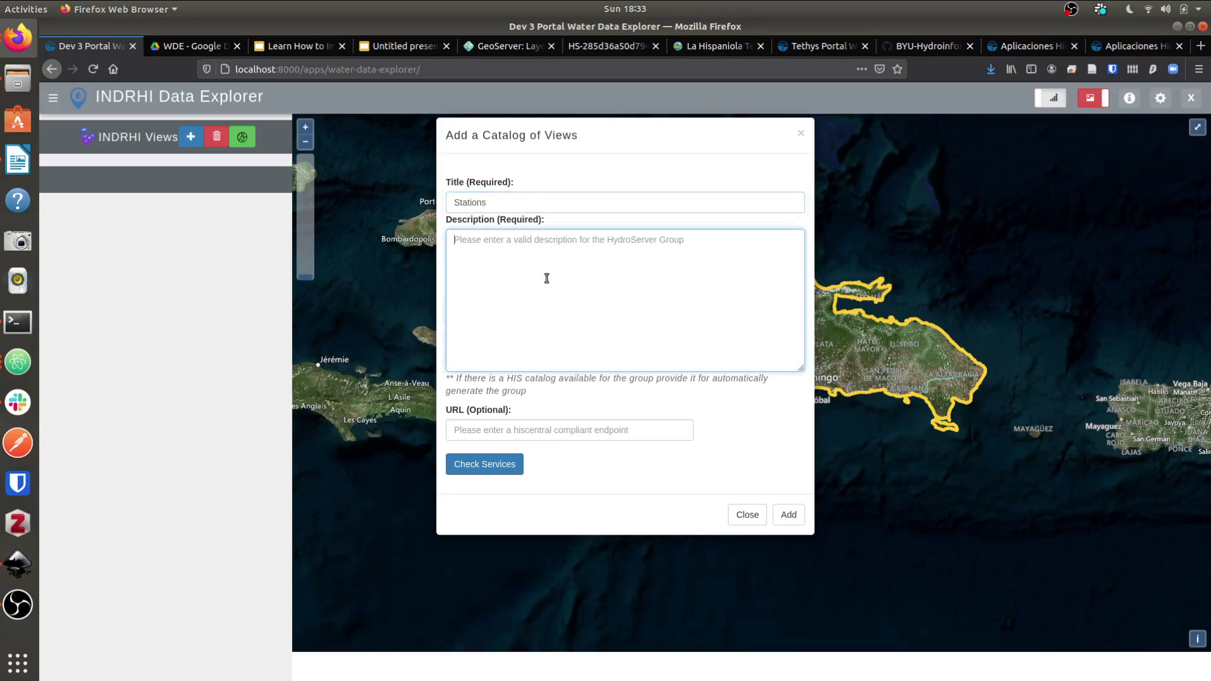
{"action": "type", "text": "Thi"}
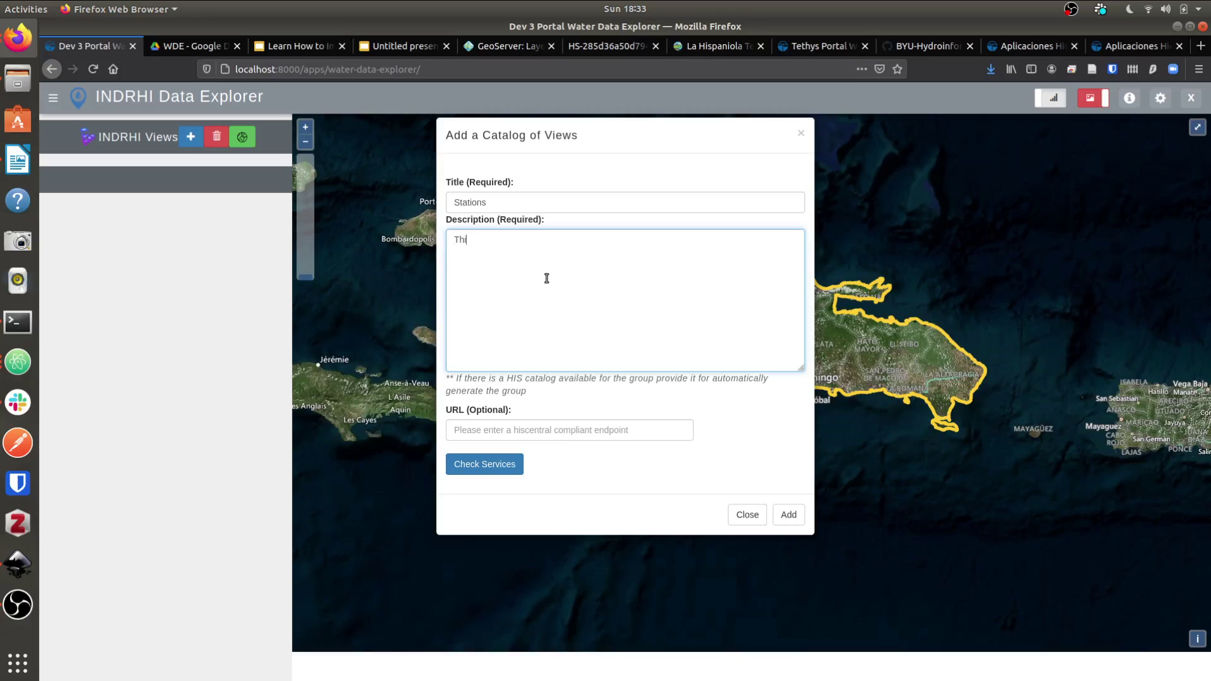
{"action": "type", "text": "s is a groupf for the national stations in the INDR"}
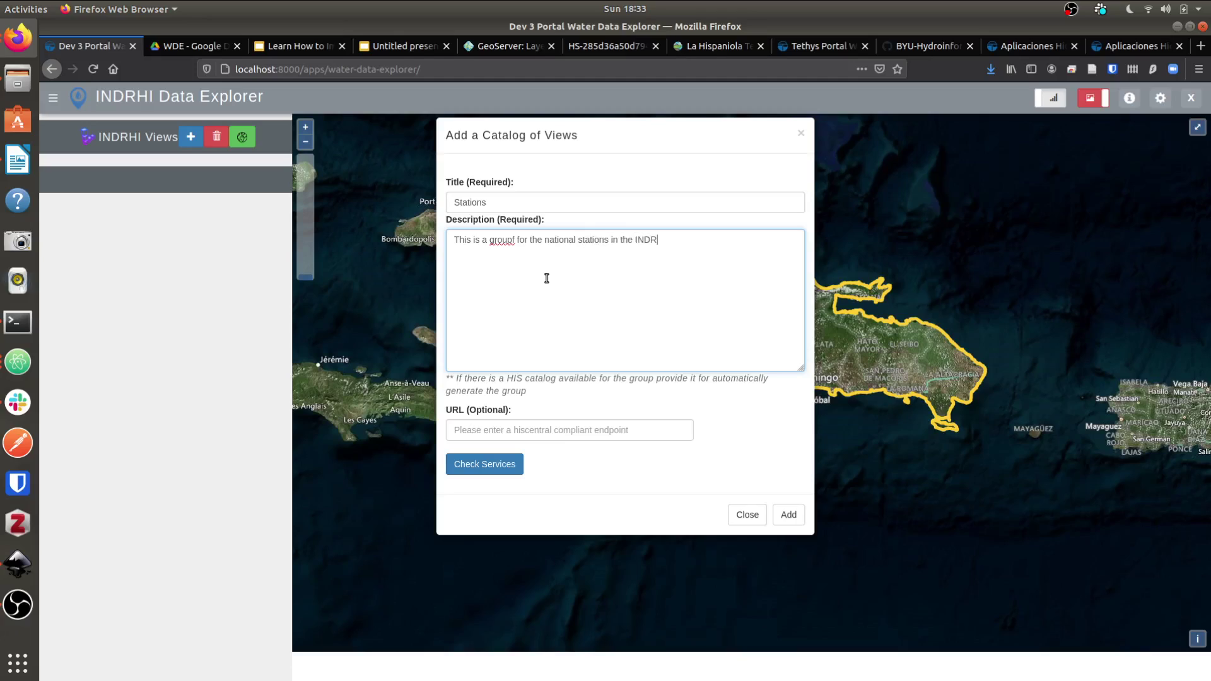
{"action": "type", "text": "HI Organizatio n"}
{"action": "key", "text": "BackSpace"}
{"action": "key", "text": "BackSpace"}
{"action": "left_click", "coordinate": [789, 516]}
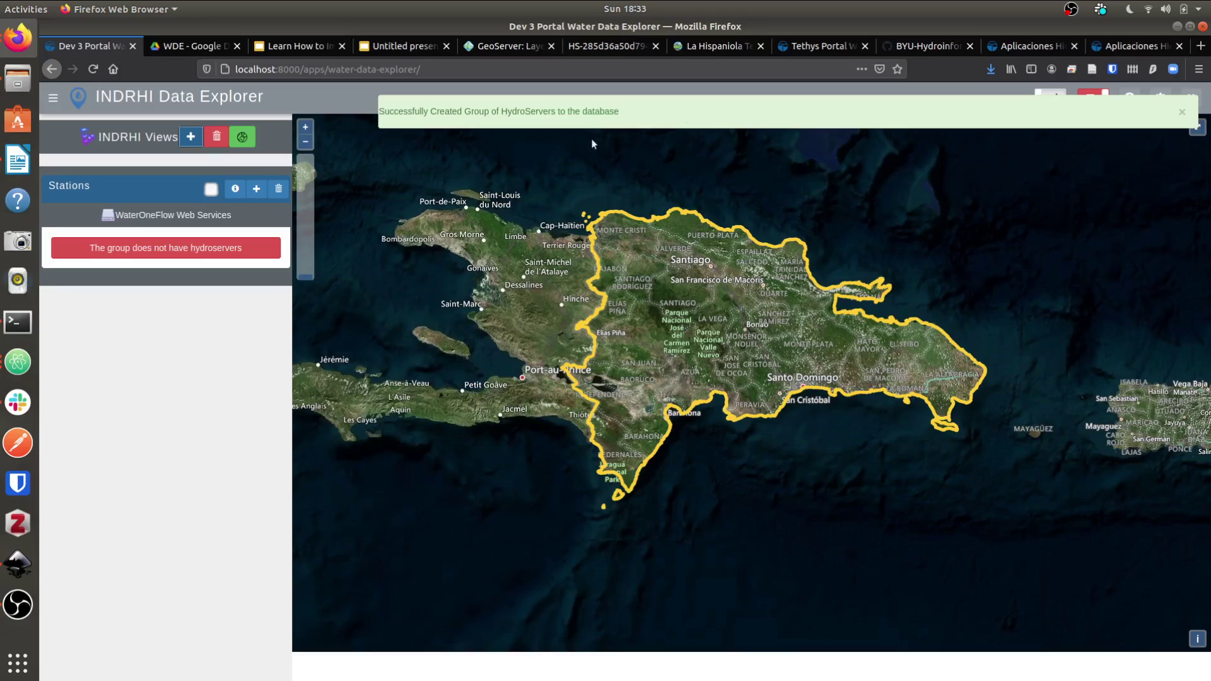
{"action": "left_click", "coordinate": [217, 249]}
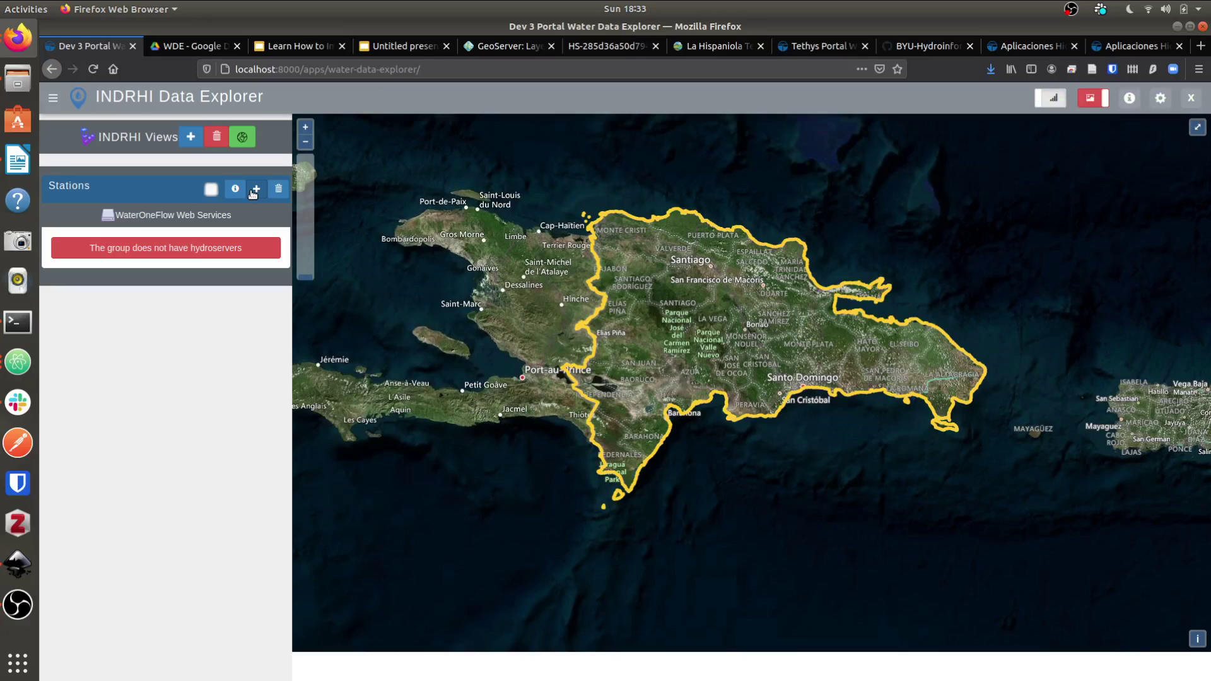
{"action": "left_click", "coordinate": [297, 54]}
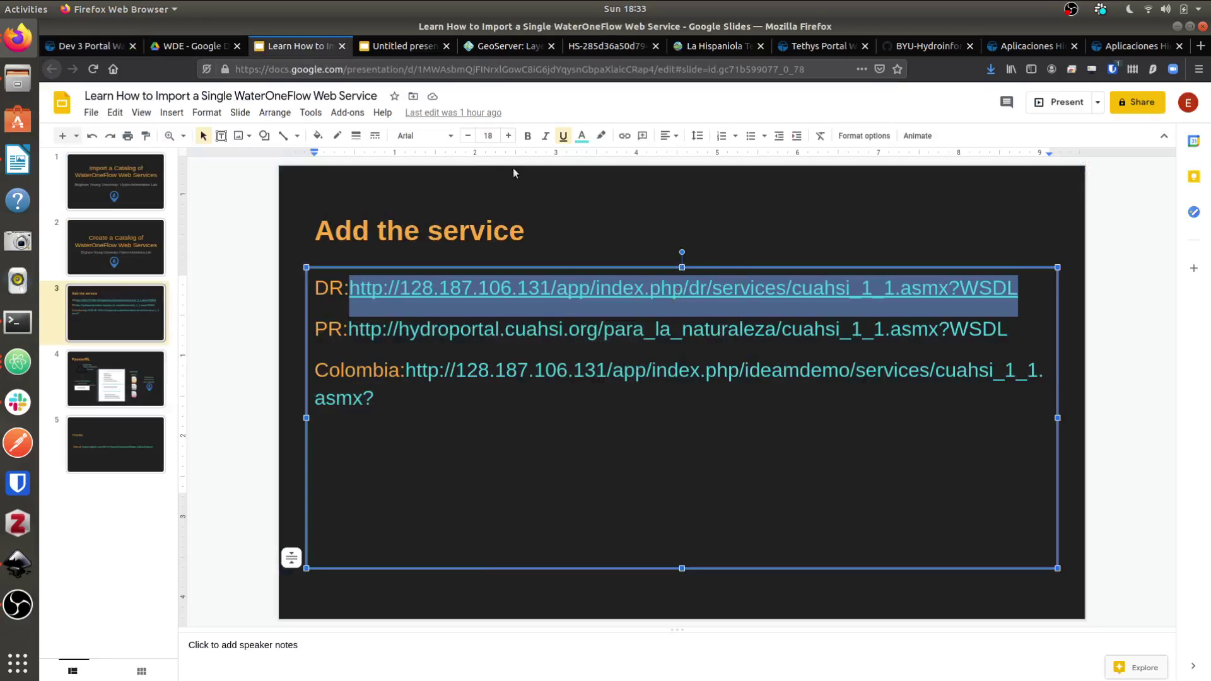
{"action": "left_click", "coordinate": [99, 45]}
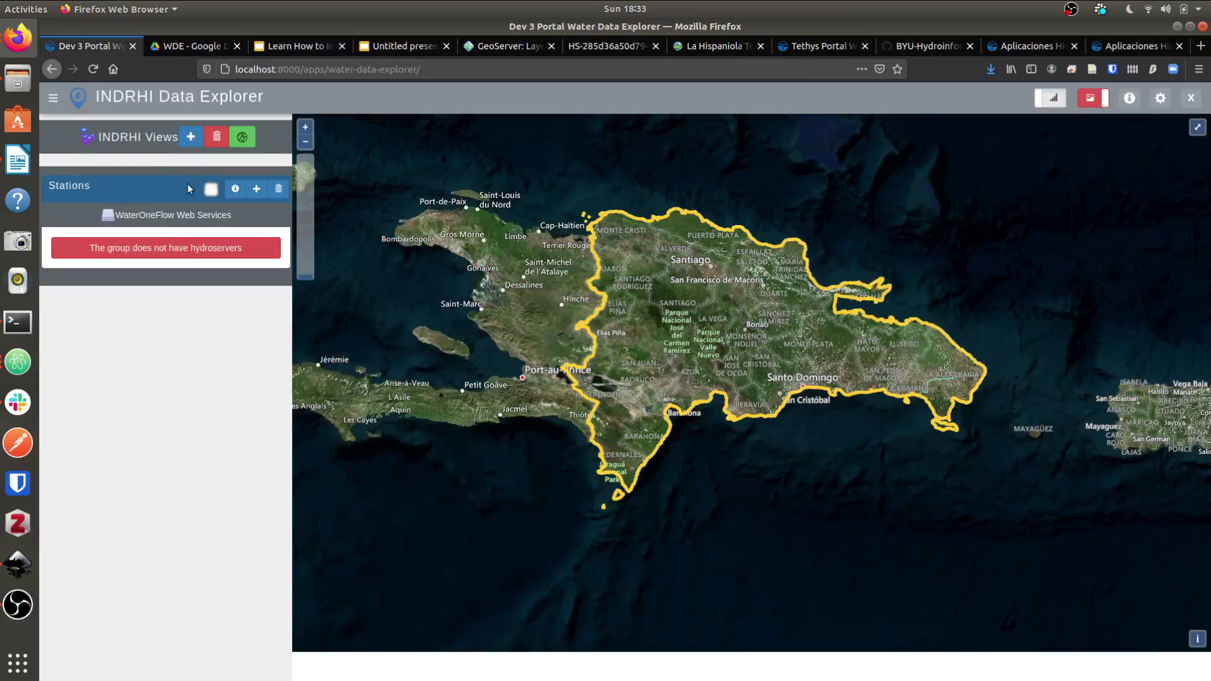
{"action": "left_click", "coordinate": [254, 197]}
{"action": "left_click", "coordinate": [535, 221]}
{"action": "type", "text": "http://128.187.106.131/app/index.php/dr/services/cuahsi_1_1.asmx?WSDL"}
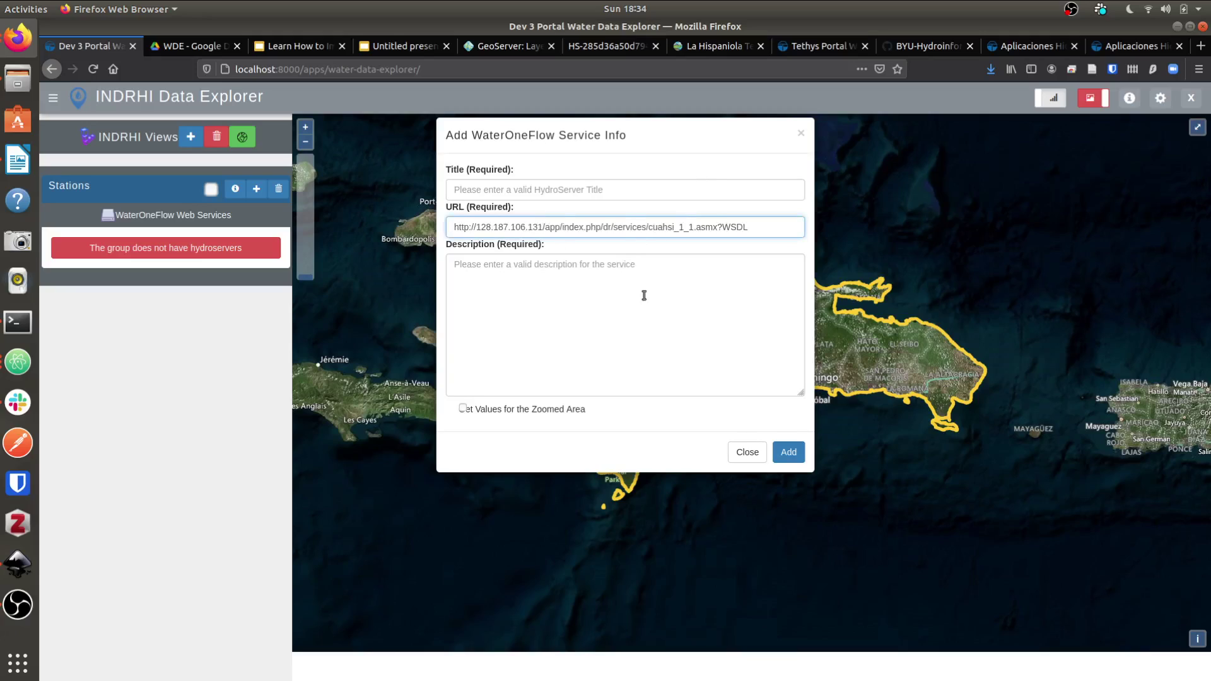
Title the service hydroserver, describe it as "This is the endpoint of a hydroserver for Dominican Republic", and add it.
{"action": "left_click", "coordinate": [522, 194]}
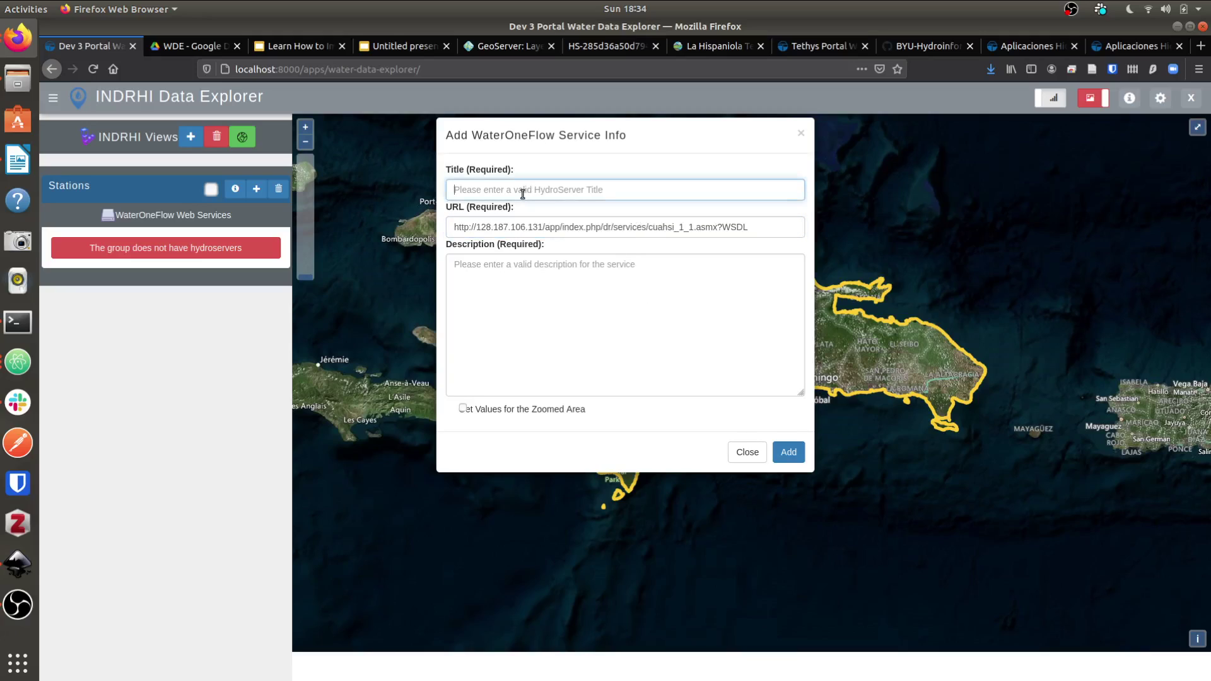
{"action": "type", "text": "hydroserver"}
{"action": "left_click", "coordinate": [517, 296]}
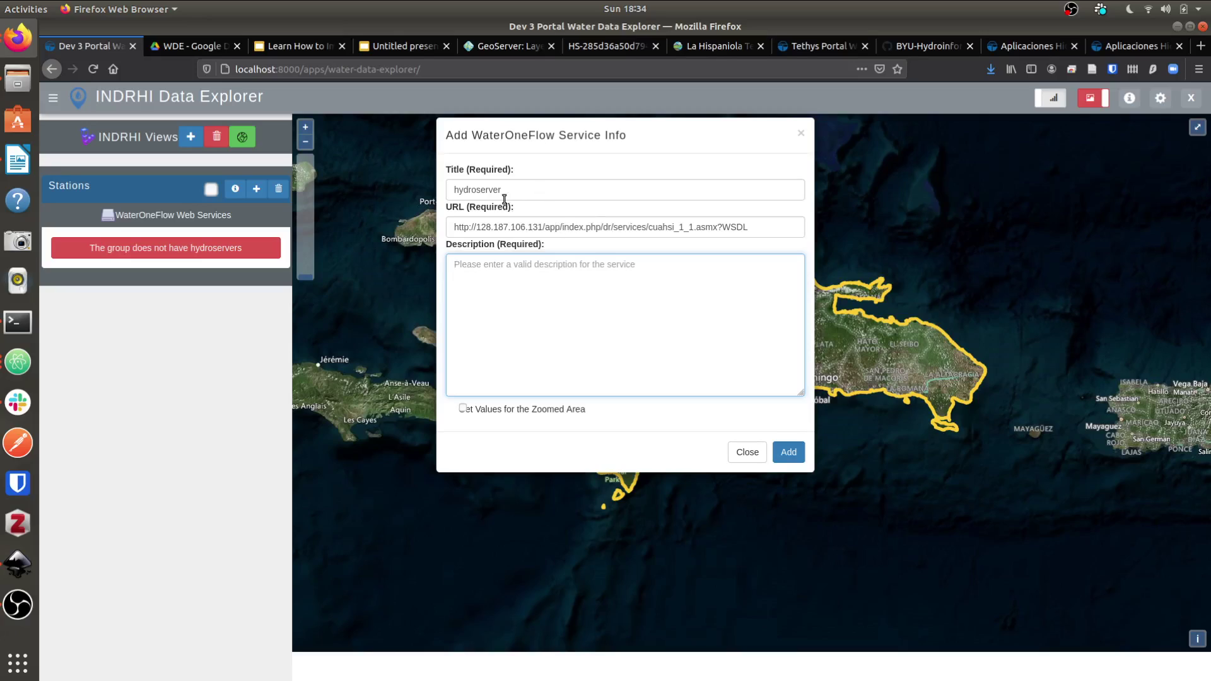
{"action": "type", "text": "This  is the endpo"}
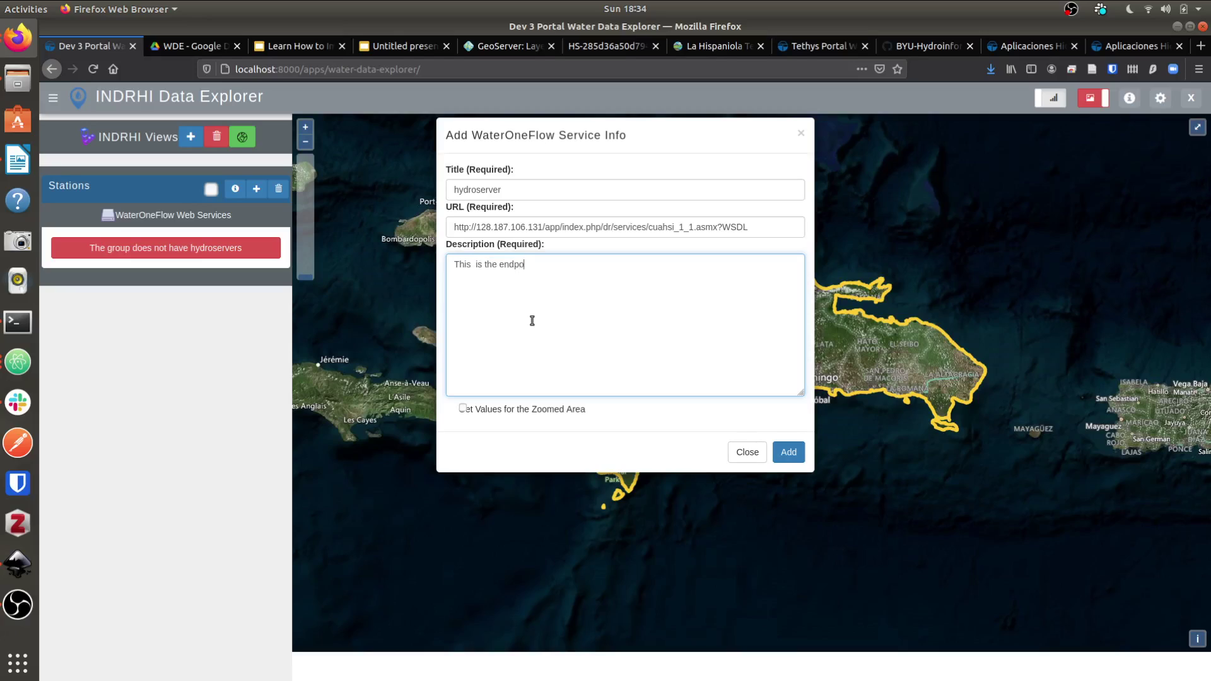
{"action": "type", "text": "int of a hydroserver for Dominican R"}
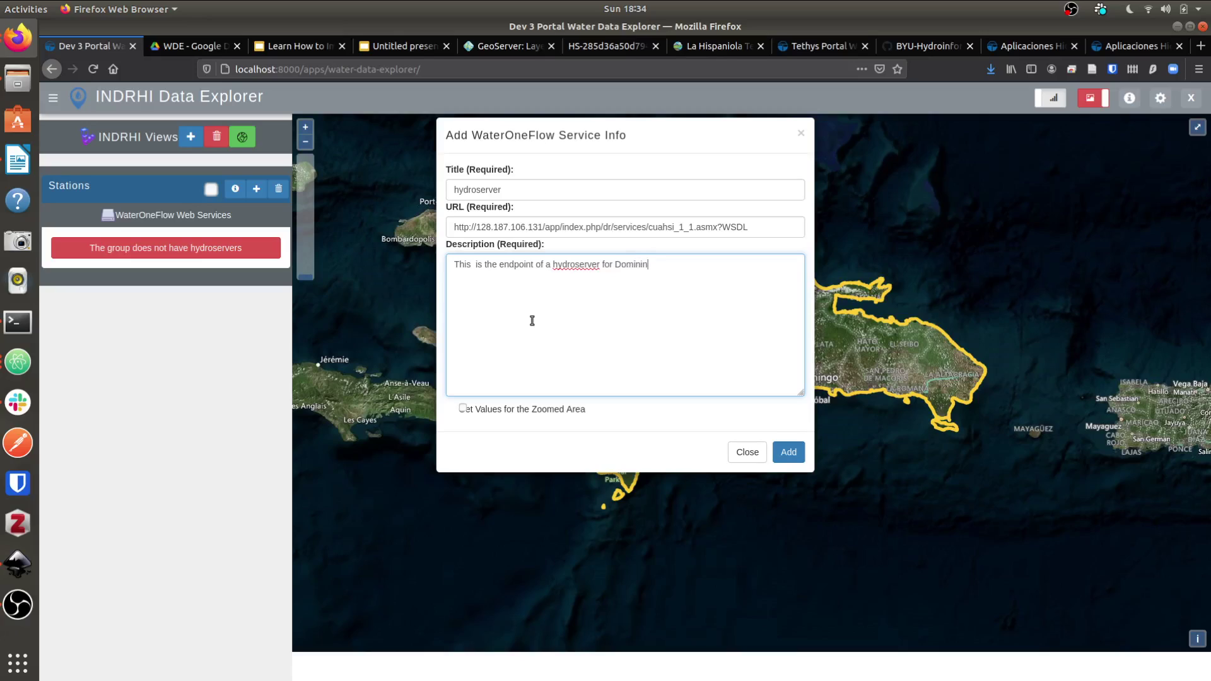
{"action": "type", "text": "epublic"}
{"action": "left_click", "coordinate": [787, 452]}
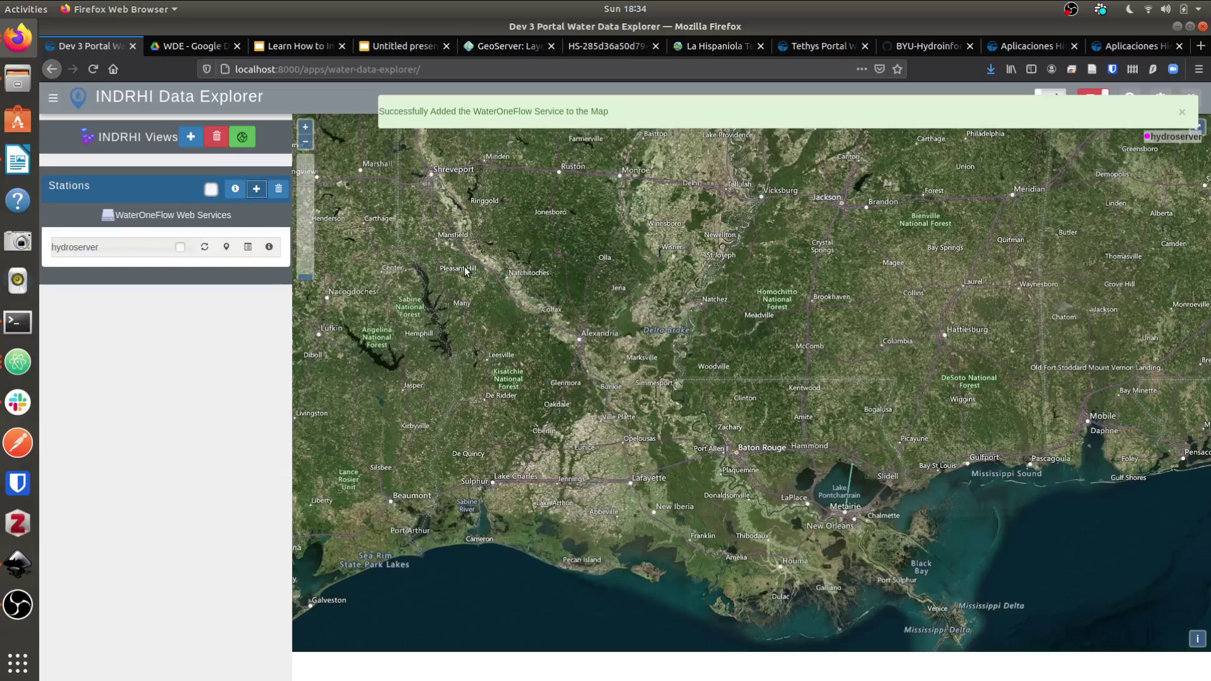
Hide the boundary layer and enable the hydroserver stations over the Dominican Republic.
{"action": "left_click_drag", "start_coordinate": [523, 315], "coordinate": [429, 202]}
{"action": "left_click_drag", "start_coordinate": [596, 491], "coordinate": [595, 365]}
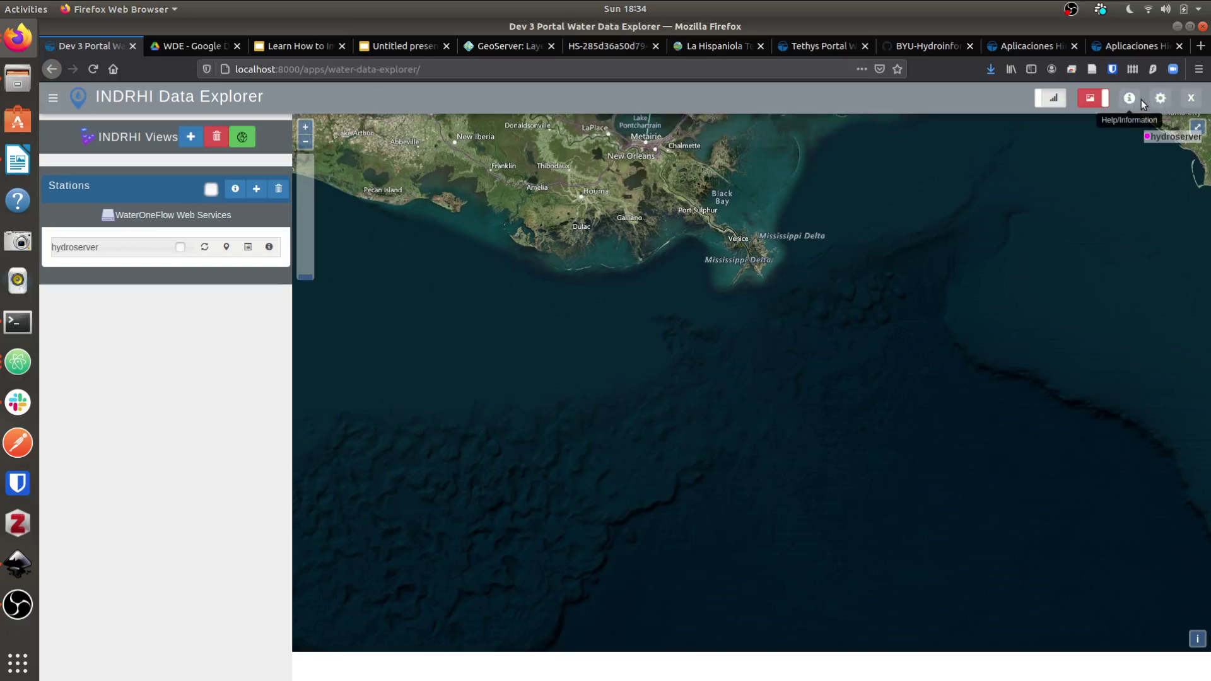
{"action": "left_click", "coordinate": [1091, 101]}
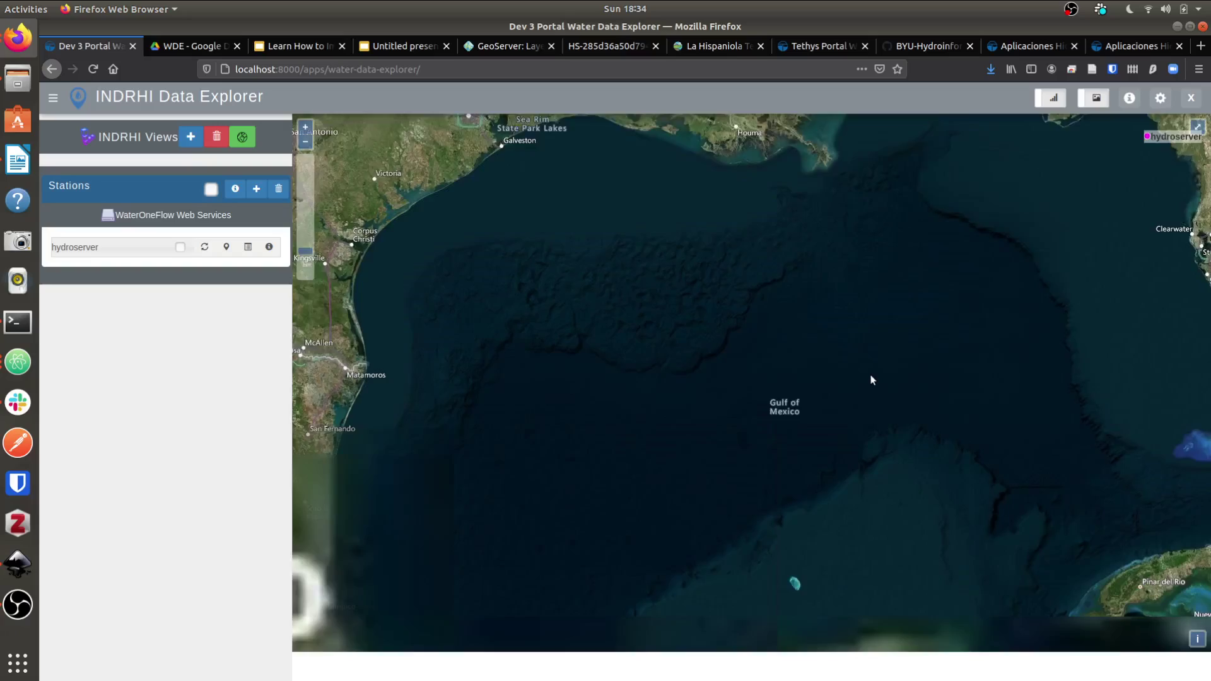
{"action": "scroll", "coordinate": [920, 589], "scroll_direction": "down", "scroll_amount": 1}
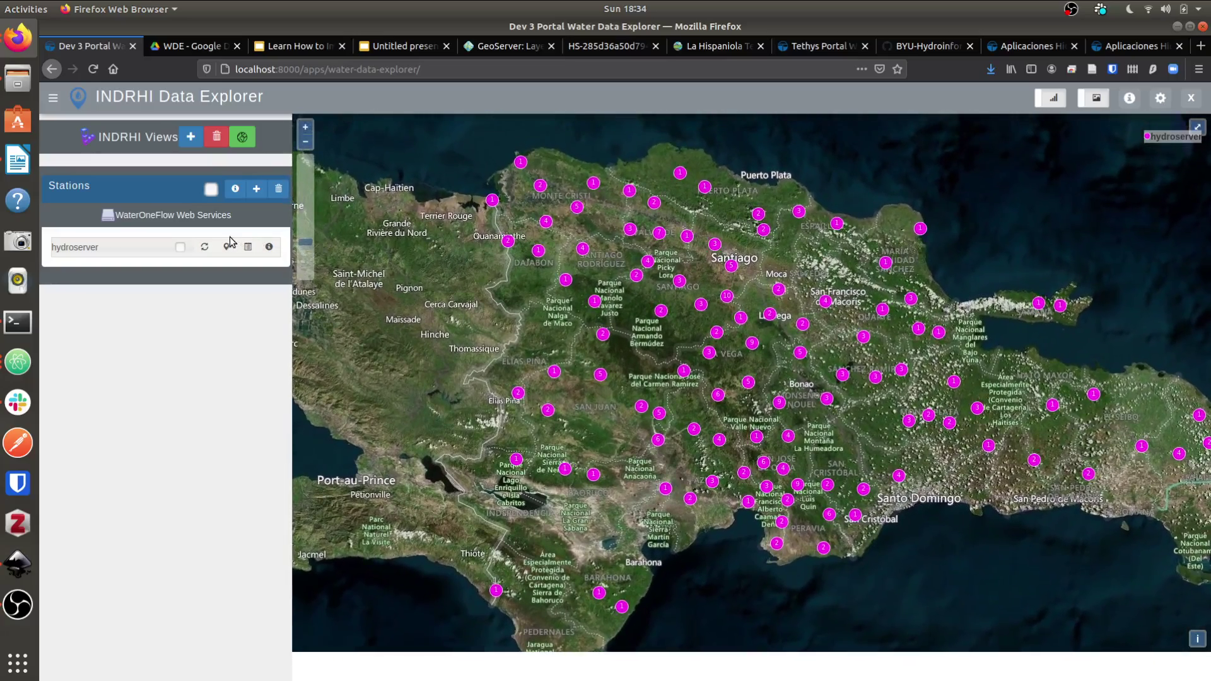
{"action": "left_click", "coordinate": [180, 247]}
{"action": "left_click", "coordinate": [181, 248]}
{"action": "left_click", "coordinate": [180, 247]}
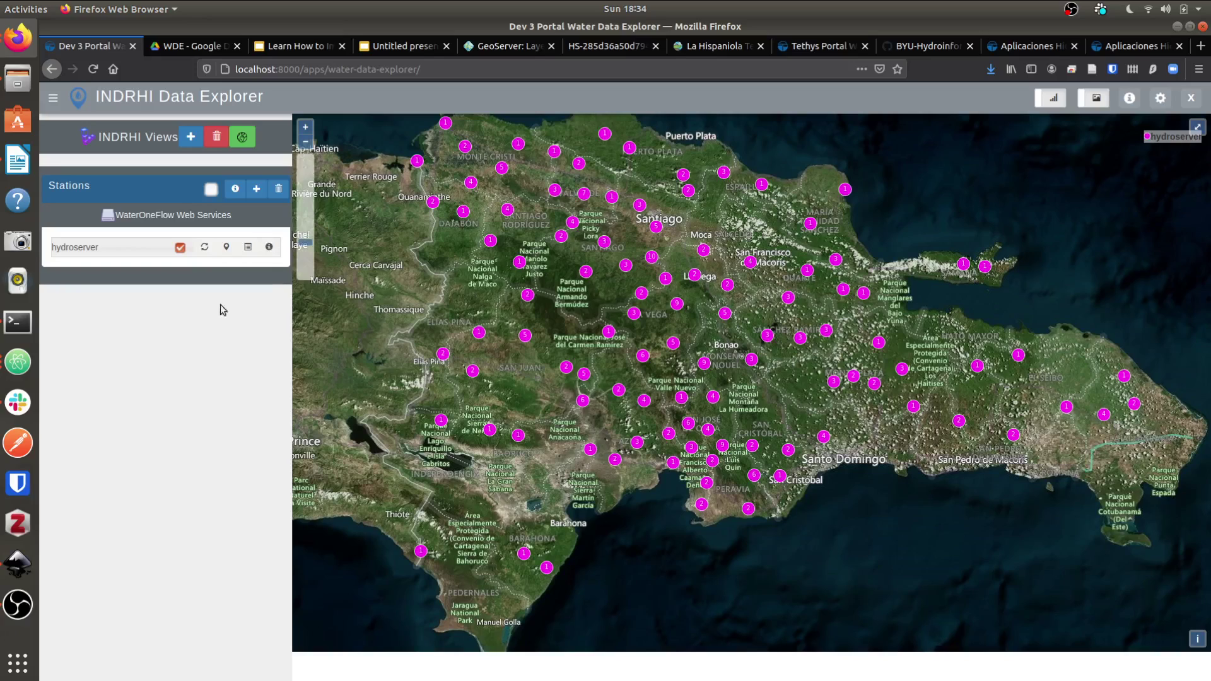
Plot Precipitation for the RESBALOSO station and hide the Mean Interpolation series in the graph.
{"action": "left_click", "coordinate": [492, 243]}
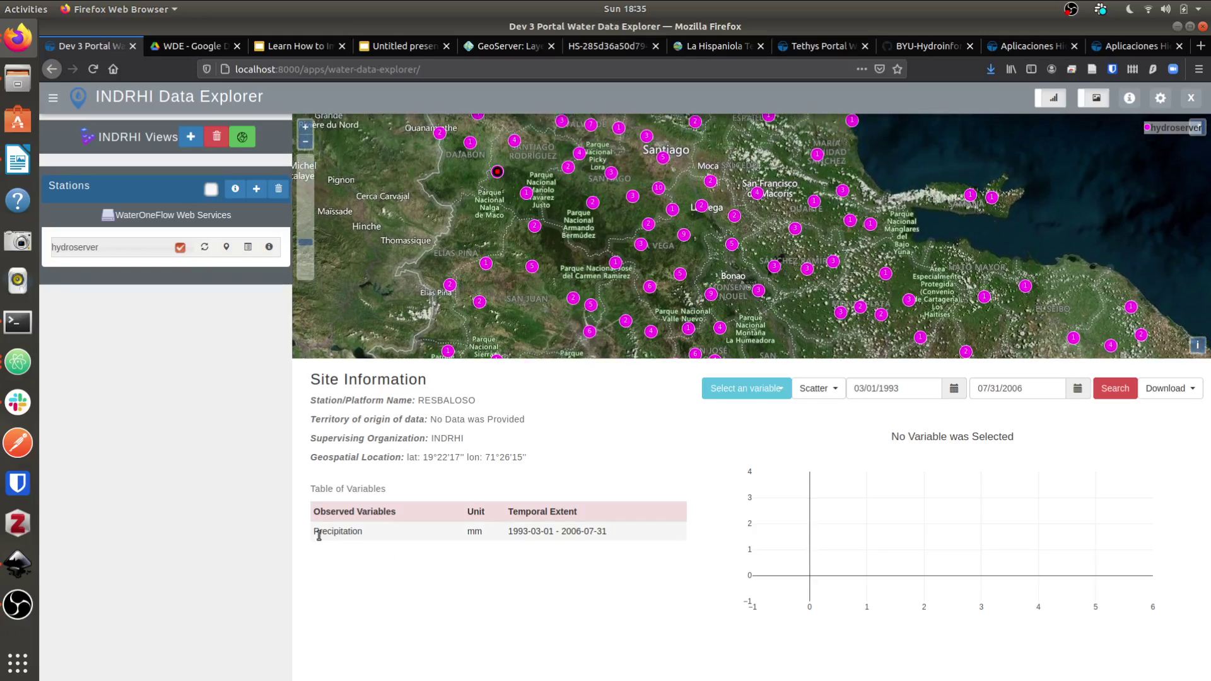
{"action": "left_click", "coordinate": [761, 389]}
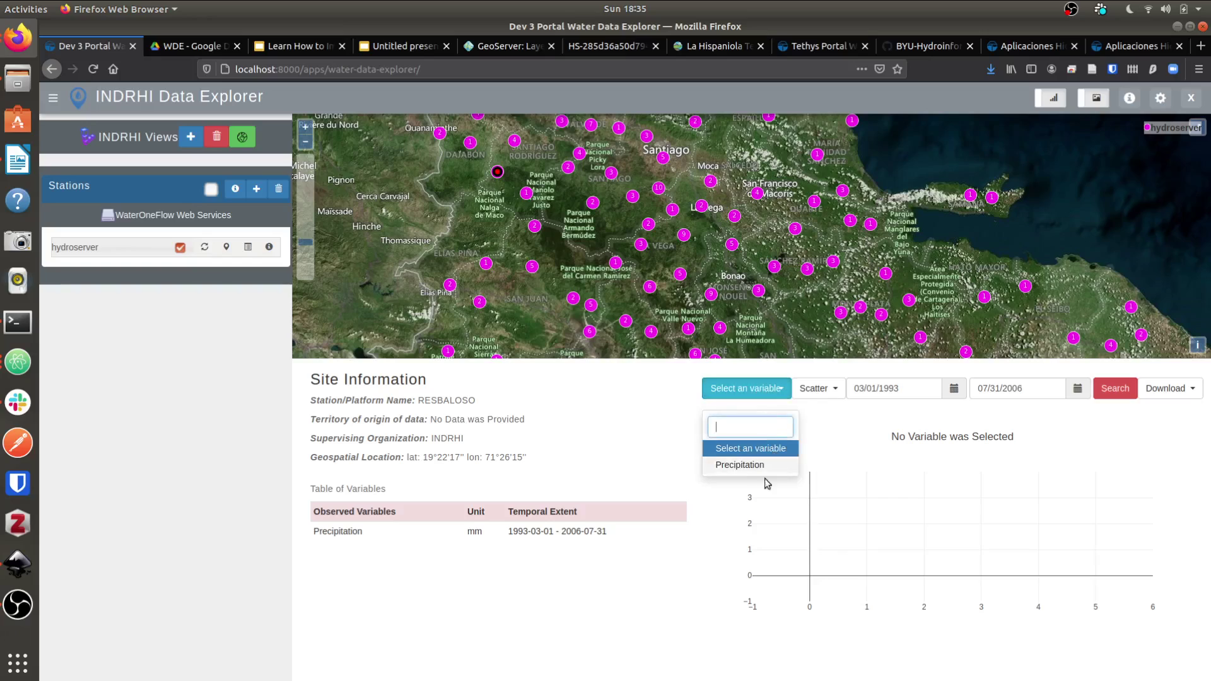
{"action": "left_click", "coordinate": [749, 470]}
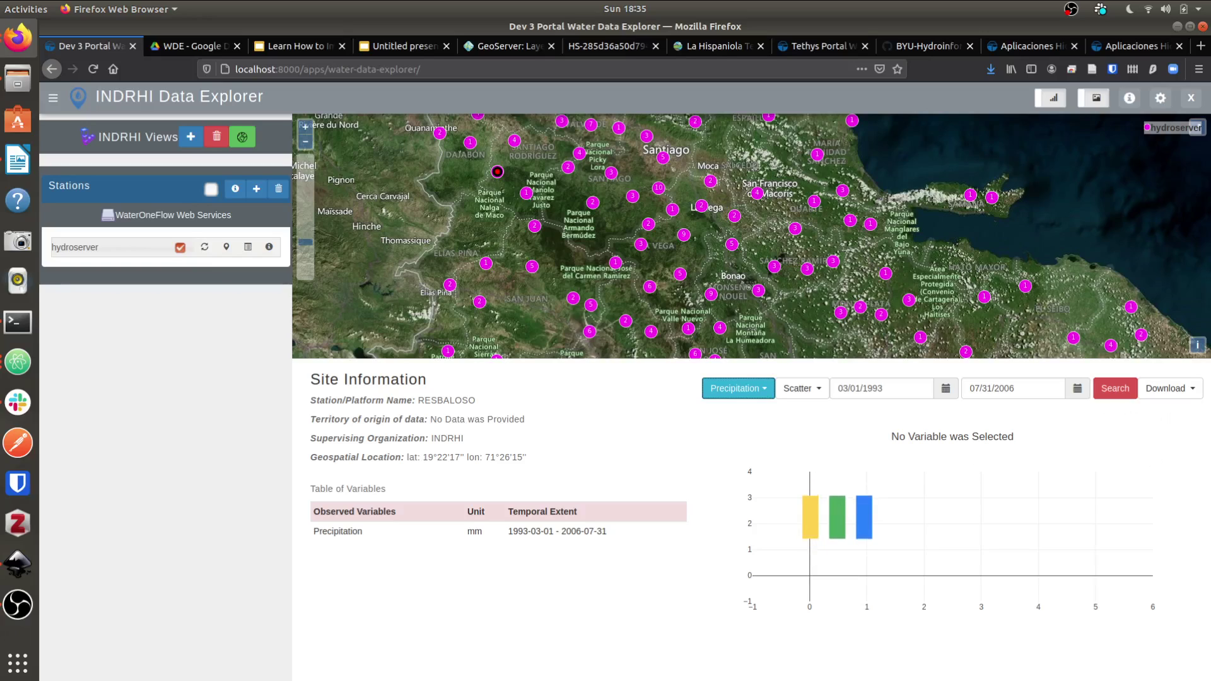
{"action": "key", "text": "alt+Tab"}
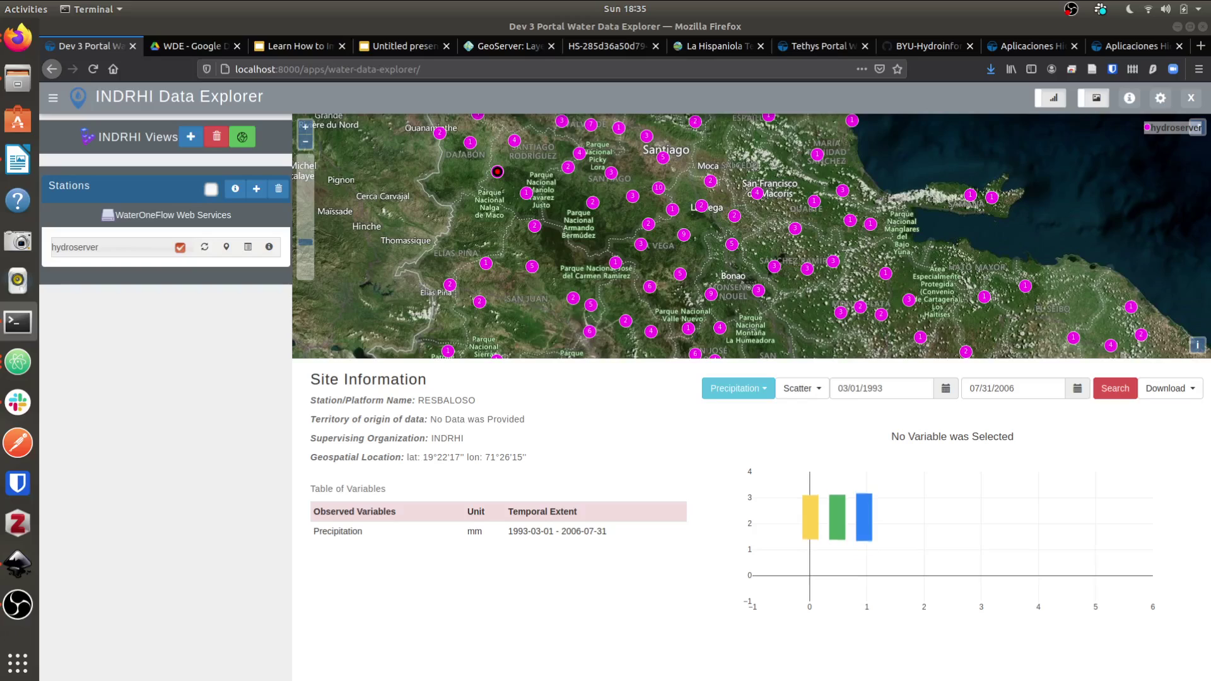
{"action": "key", "text": "alt+Tab"}
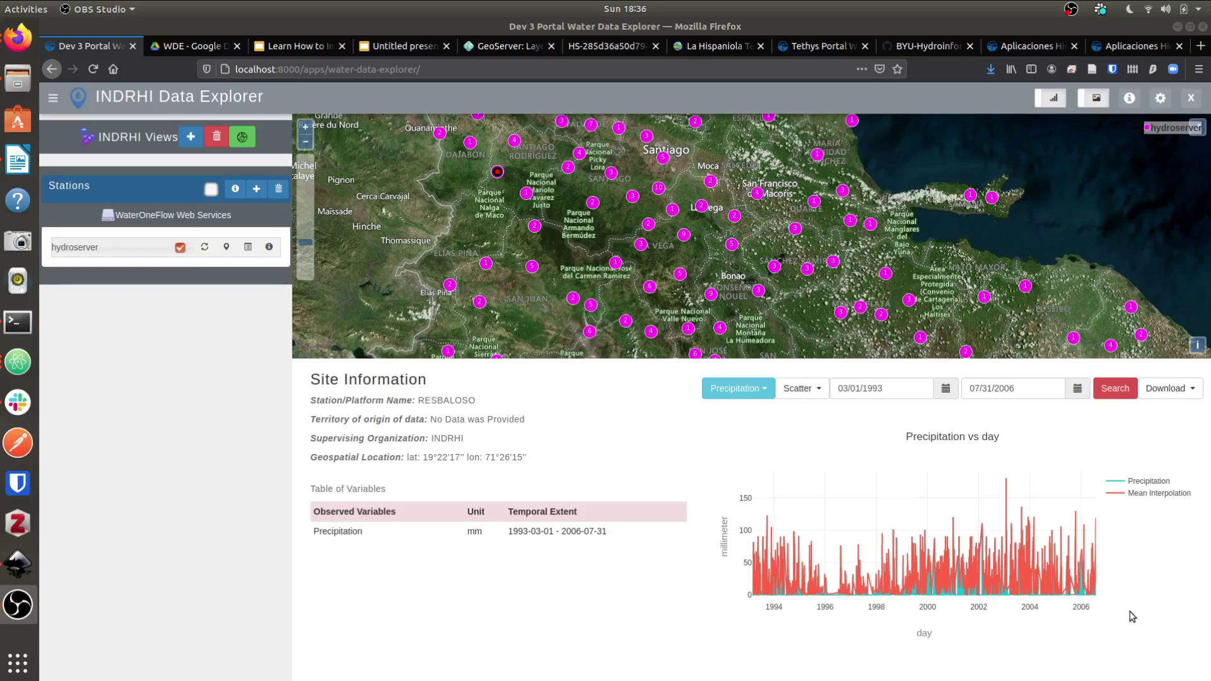
{"action": "left_click", "coordinate": [1147, 495]}
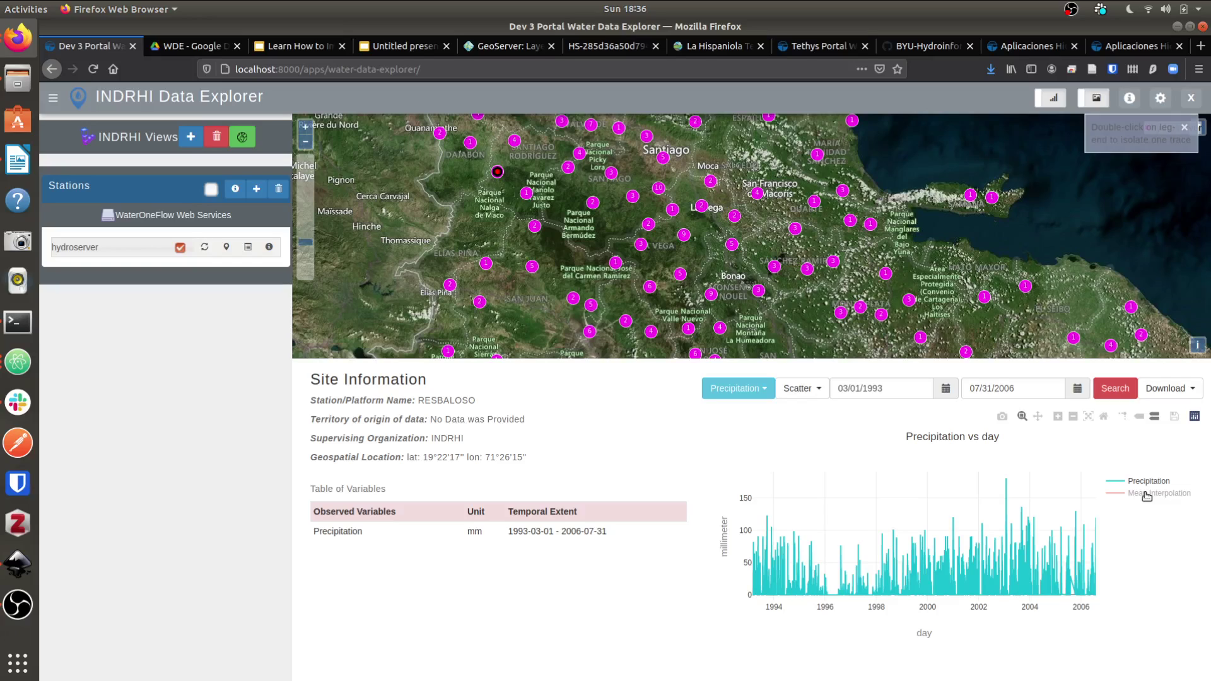
Request the station's precipitation data as CSV, dismiss that file, and request it in WaterML 1.0 format.
{"action": "left_click", "coordinate": [1159, 393]}
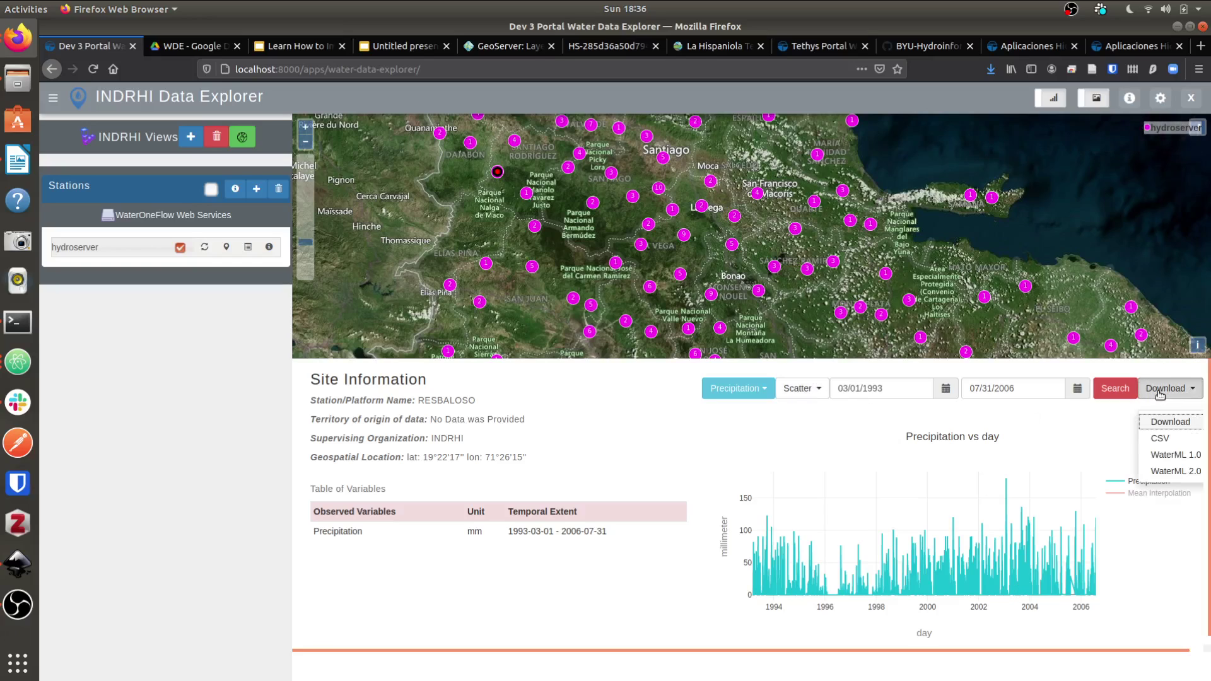
{"action": "left_click", "coordinate": [1171, 438]}
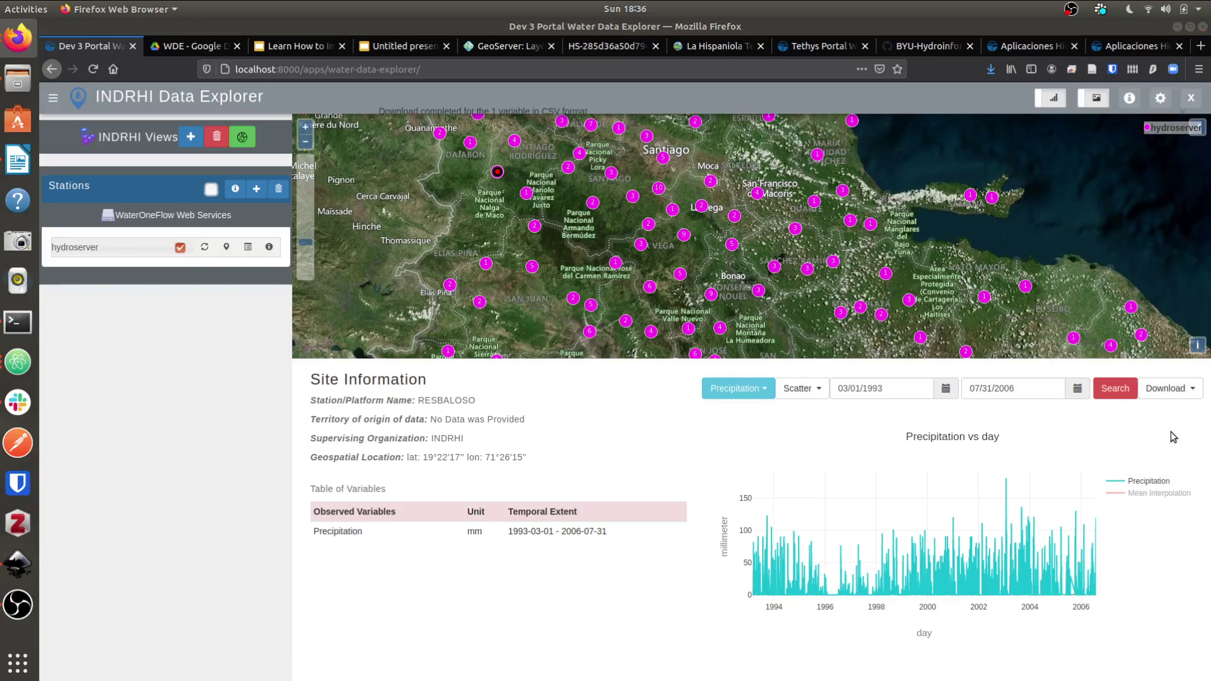
{"action": "left_click", "coordinate": [944, 378]}
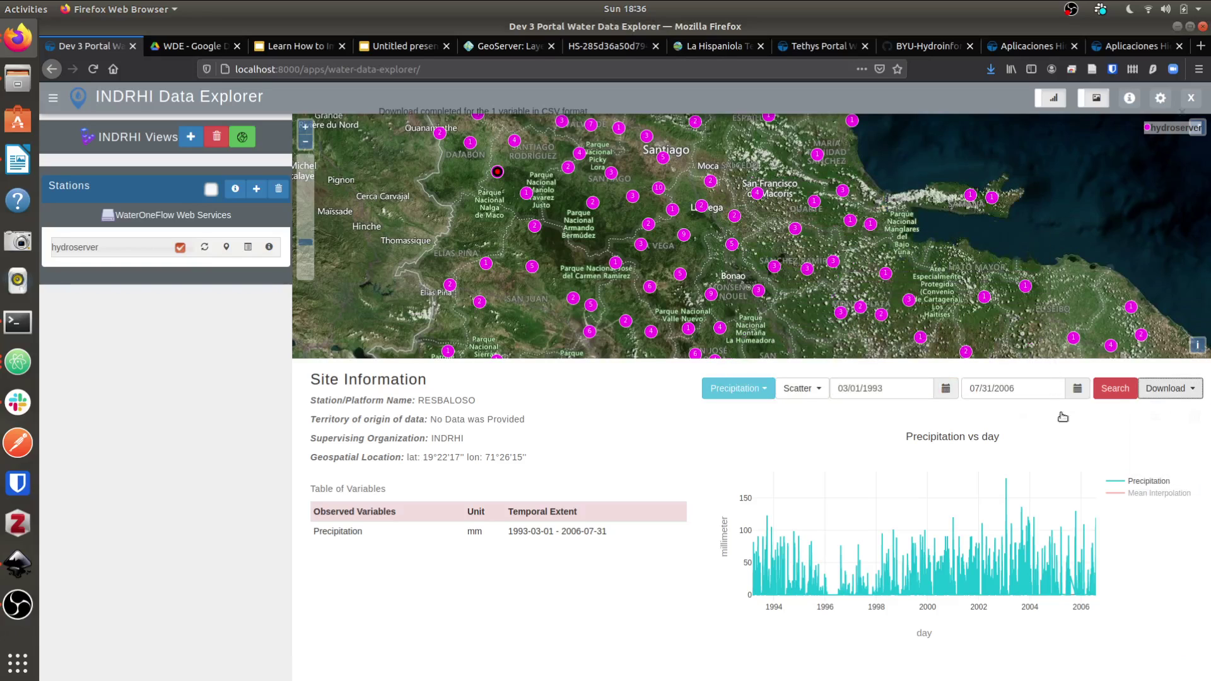
{"action": "left_click", "coordinate": [1170, 388]}
{"action": "left_click", "coordinate": [1168, 455]}
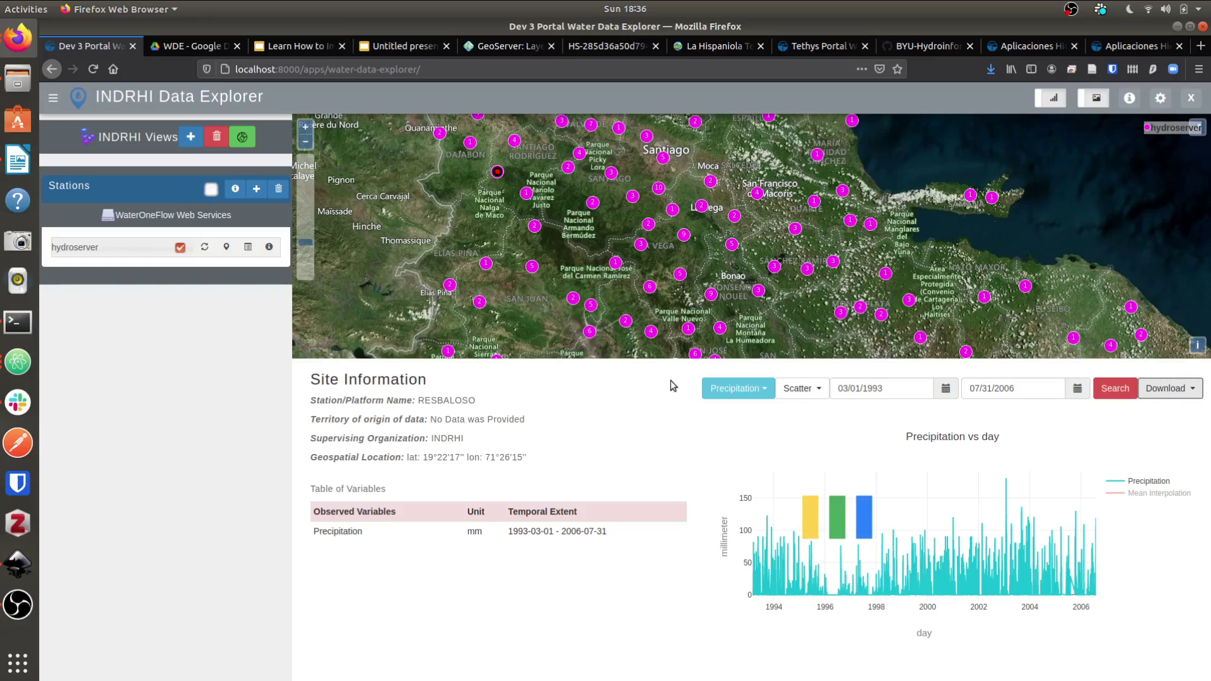
Examine the station's name, territory of origin, supervising organization and geospatial location in the site information.
{"action": "double_click", "coordinate": [452, 398]}
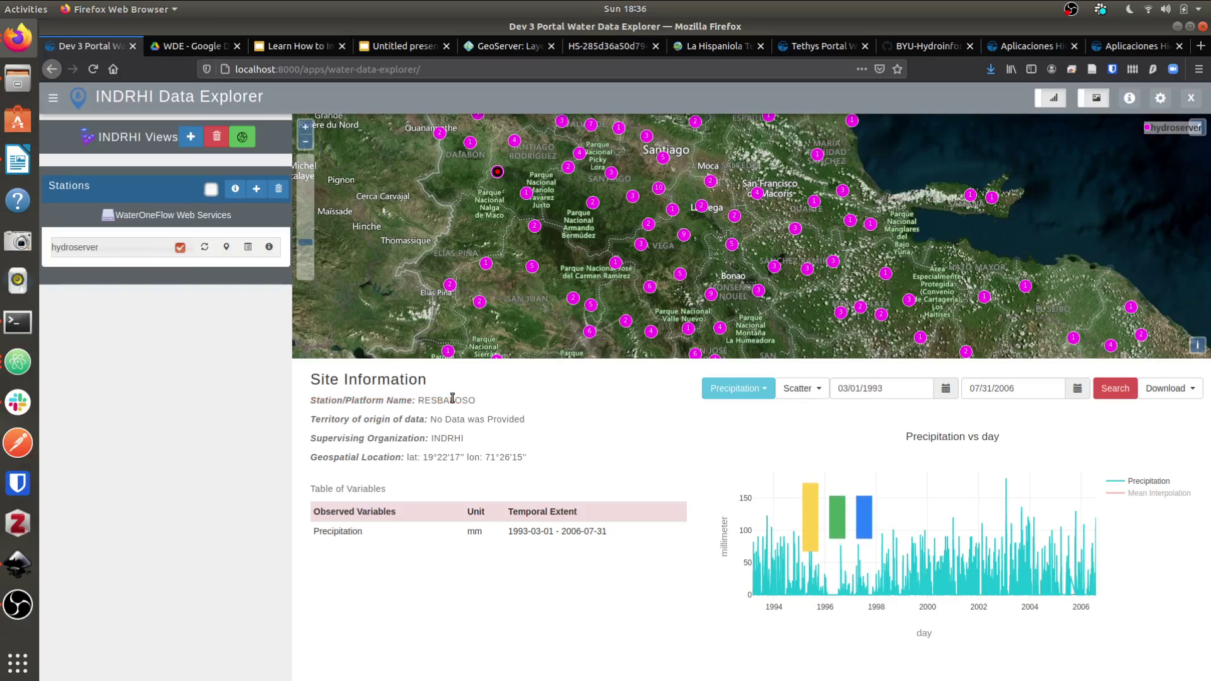
{"action": "triple_click", "coordinate": [473, 420]}
{"action": "double_click", "coordinate": [447, 437]}
{"action": "double_click", "coordinate": [446, 459]}
{"action": "double_click", "coordinate": [524, 461]}
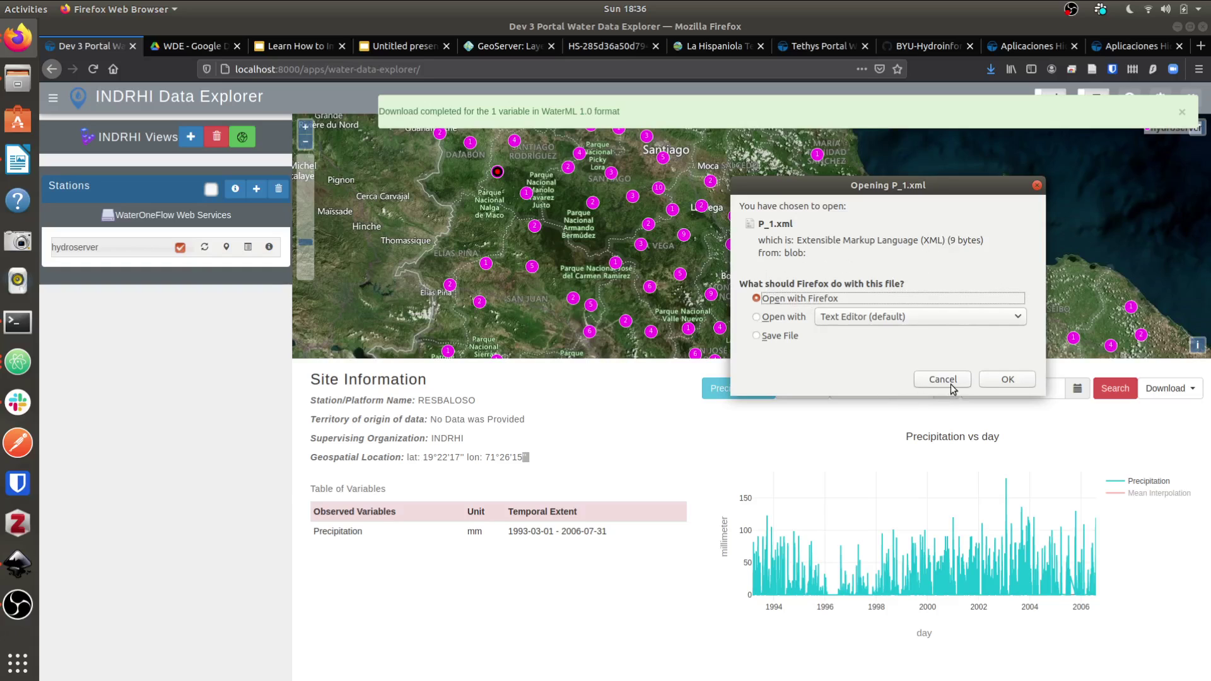
Move the P_1.xml prompt clear of the site information and cancel opening the file.
{"action": "left_click_drag", "start_coordinate": [826, 193], "coordinate": [458, 272]}
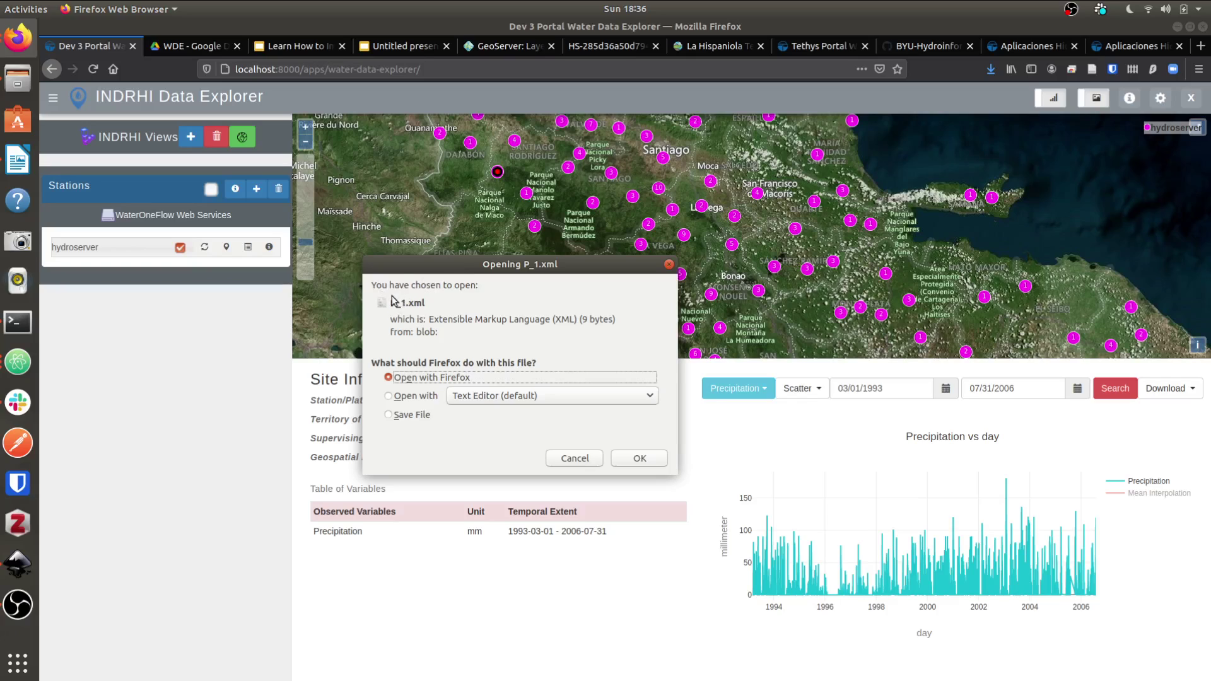
{"action": "left_click_drag", "start_coordinate": [455, 270], "coordinate": [457, 124]}
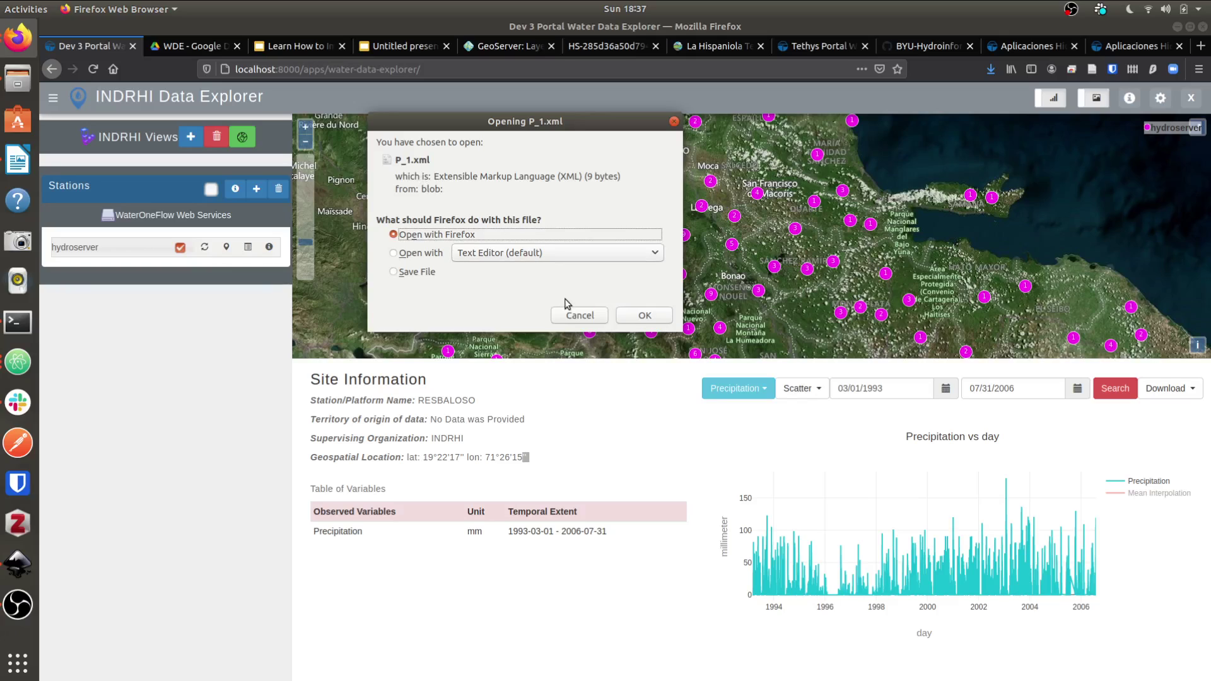
{"action": "left_click", "coordinate": [583, 317]}
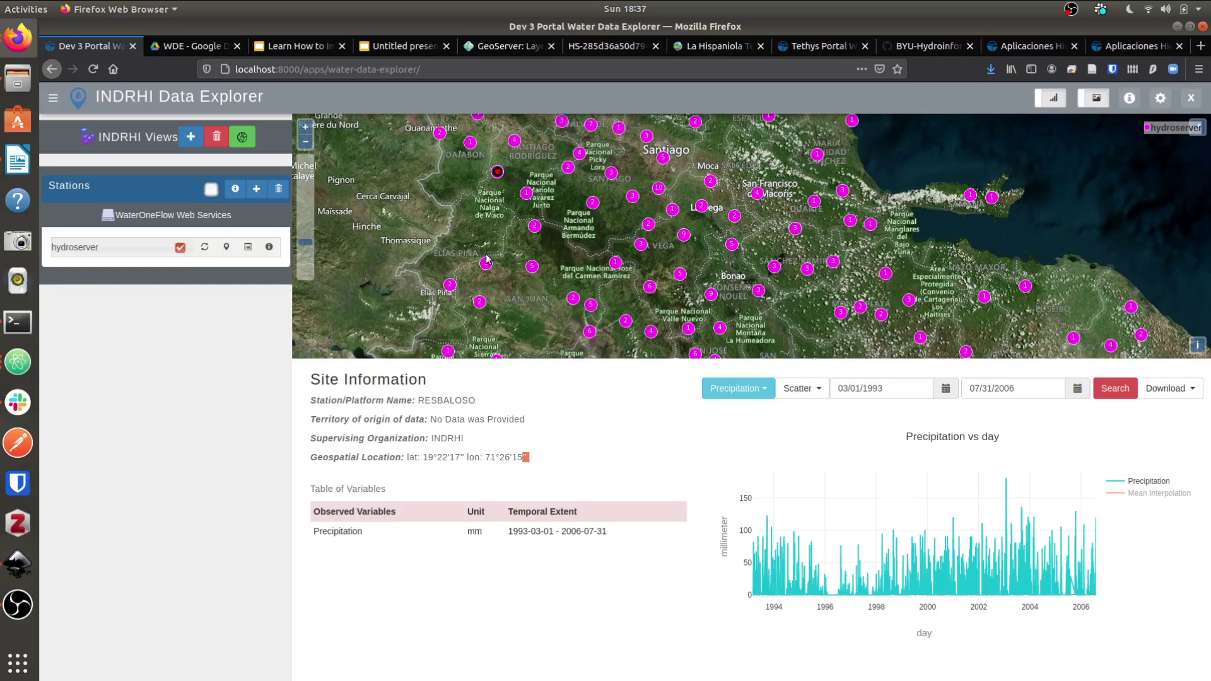
Turn off the hydroserver layer, filter the catalogs by Haiti with the country-based search, and inspect the matching stations on the map.
{"action": "left_click", "coordinate": [244, 135]}
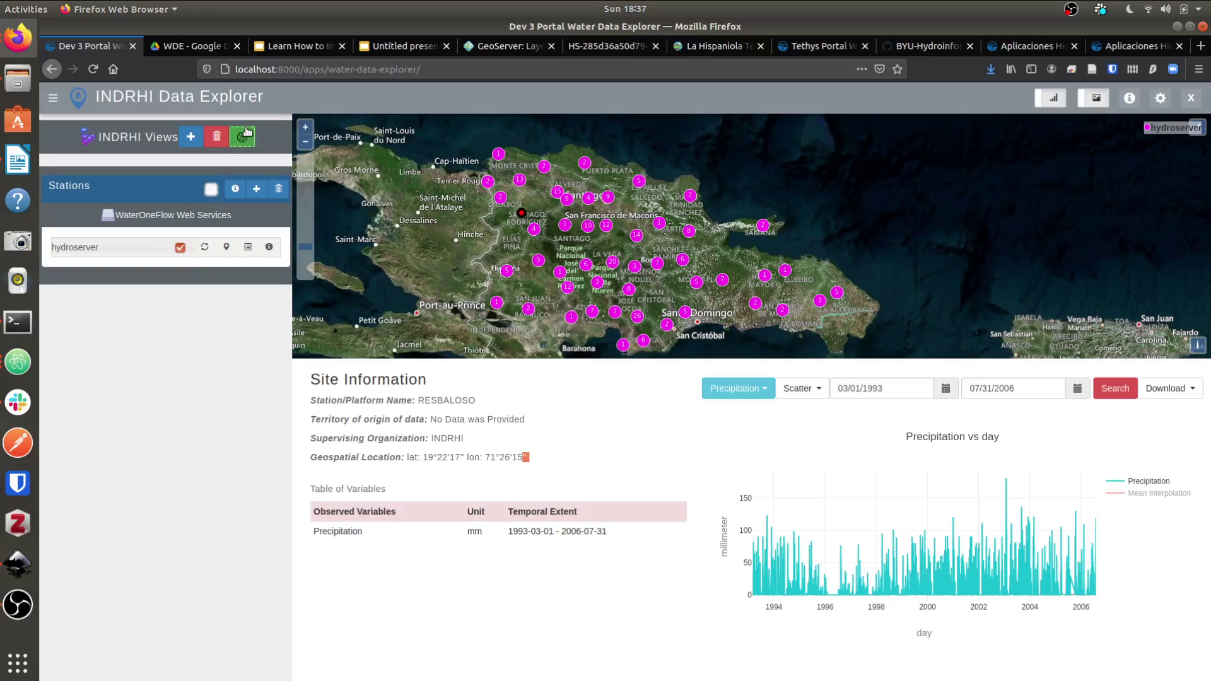
{"action": "left_click", "coordinate": [244, 134]}
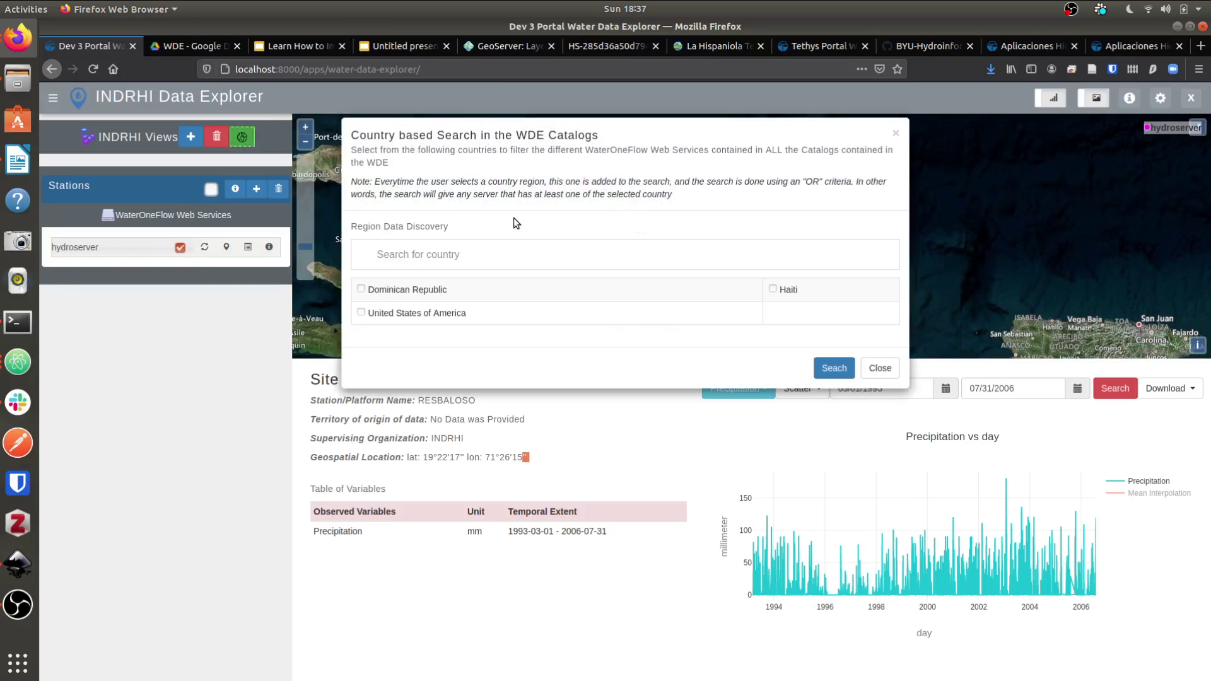
{"action": "left_click", "coordinate": [772, 290]}
{"action": "left_click", "coordinate": [181, 247]}
{"action": "left_click", "coordinate": [236, 136]}
{"action": "left_click", "coordinate": [772, 290]}
{"action": "left_click", "coordinate": [832, 368]}
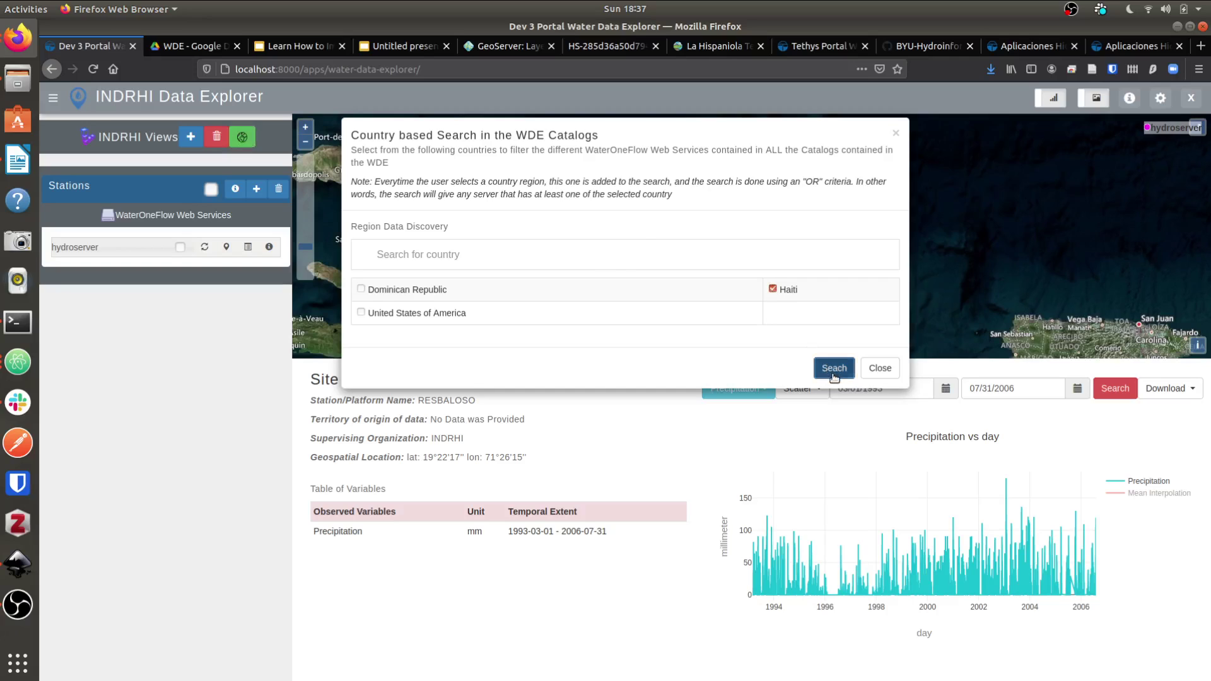
{"action": "left_click", "coordinate": [877, 368]}
{"action": "scroll", "coordinate": [699, 238], "scroll_direction": "up", "scroll_amount": 3}
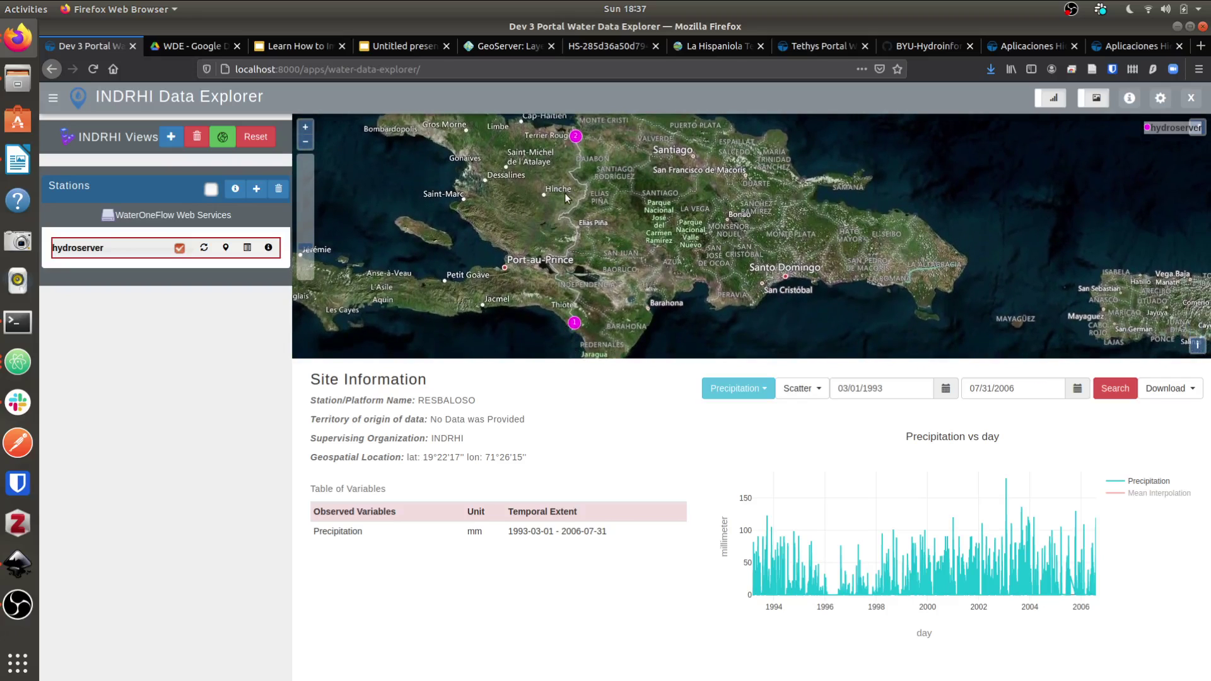
{"action": "scroll", "coordinate": [570, 135], "scroll_direction": "up", "scroll_amount": 2}
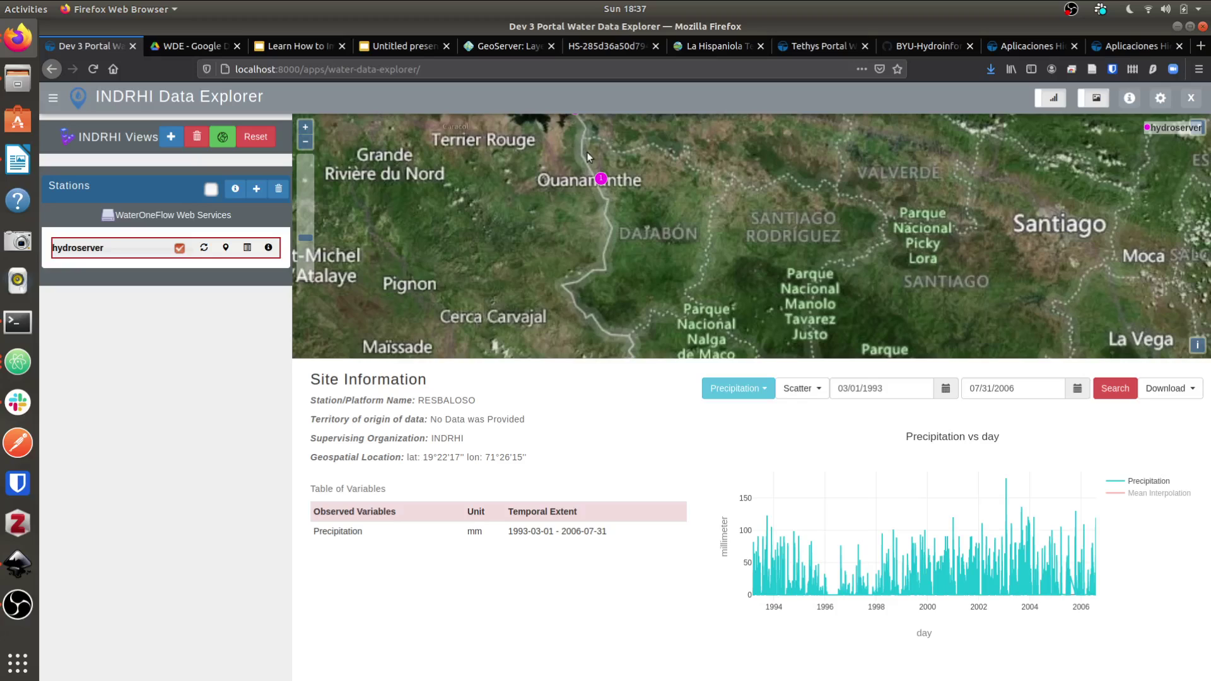
{"action": "scroll", "coordinate": [616, 192], "scroll_direction": "down", "scroll_amount": 2}
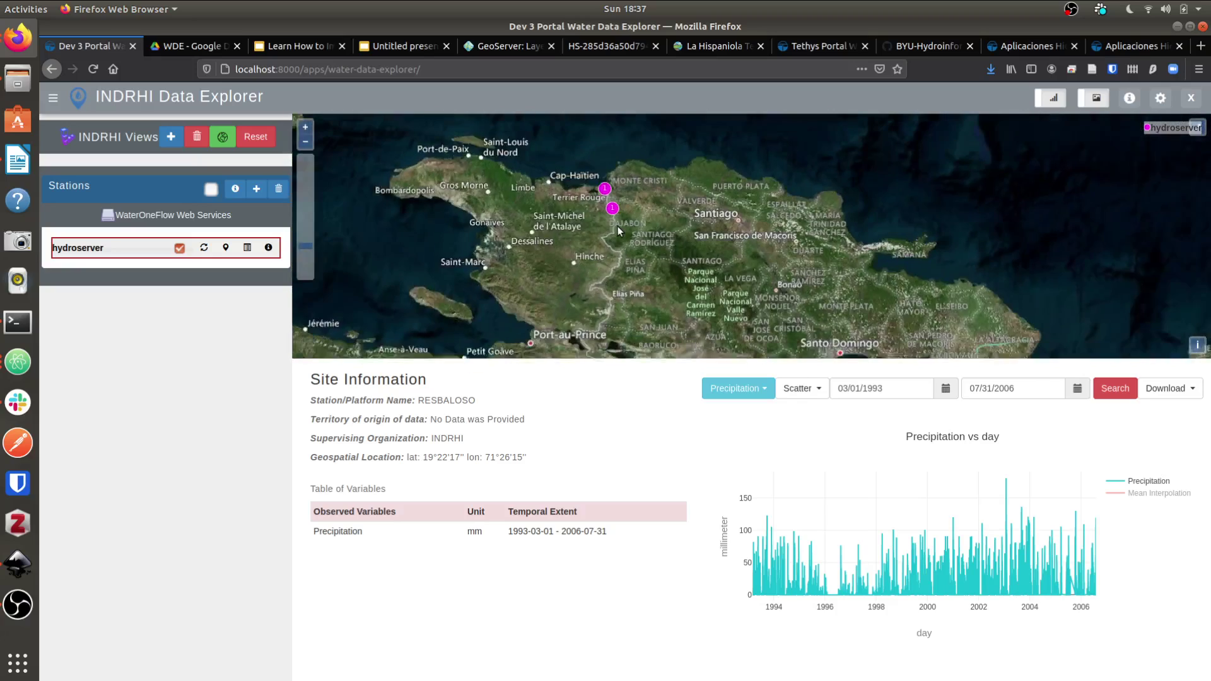
Reset the country filter and display all hydroserver stations on the map again.
{"action": "left_click", "coordinate": [258, 141]}
{"action": "left_click_drag", "start_coordinate": [630, 305], "coordinate": [611, 272]}
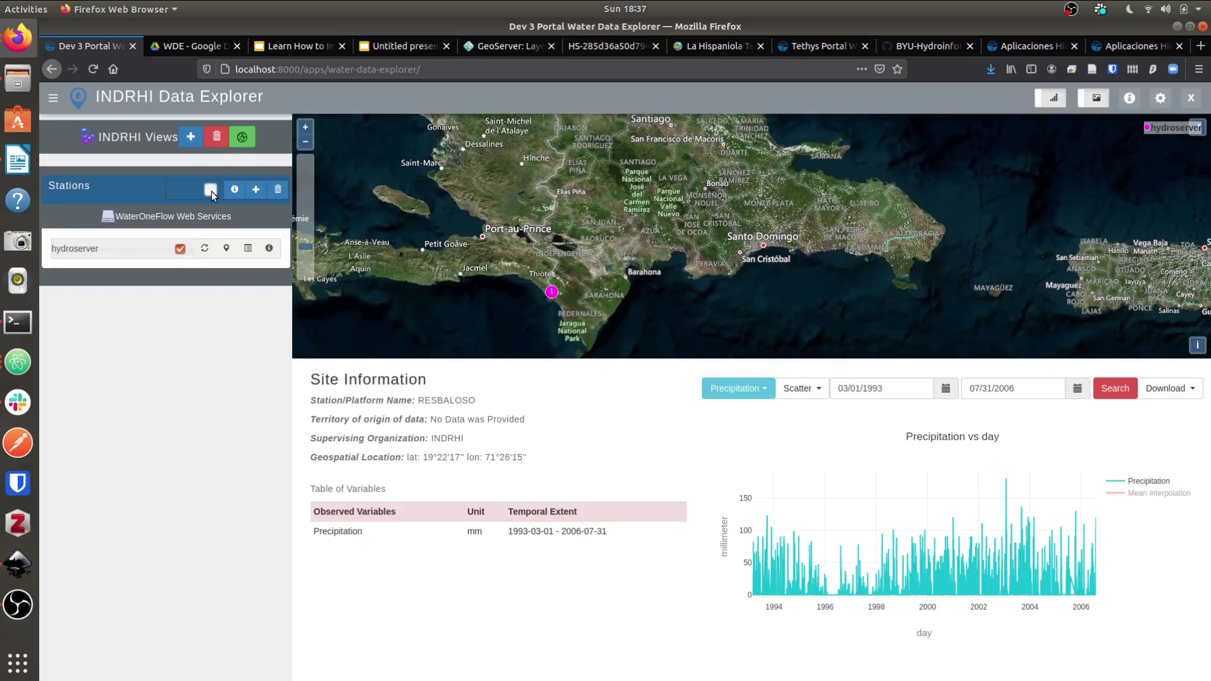
{"action": "left_click", "coordinate": [180, 250]}
{"action": "left_click_drag", "start_coordinate": [652, 282], "coordinate": [596, 325]}
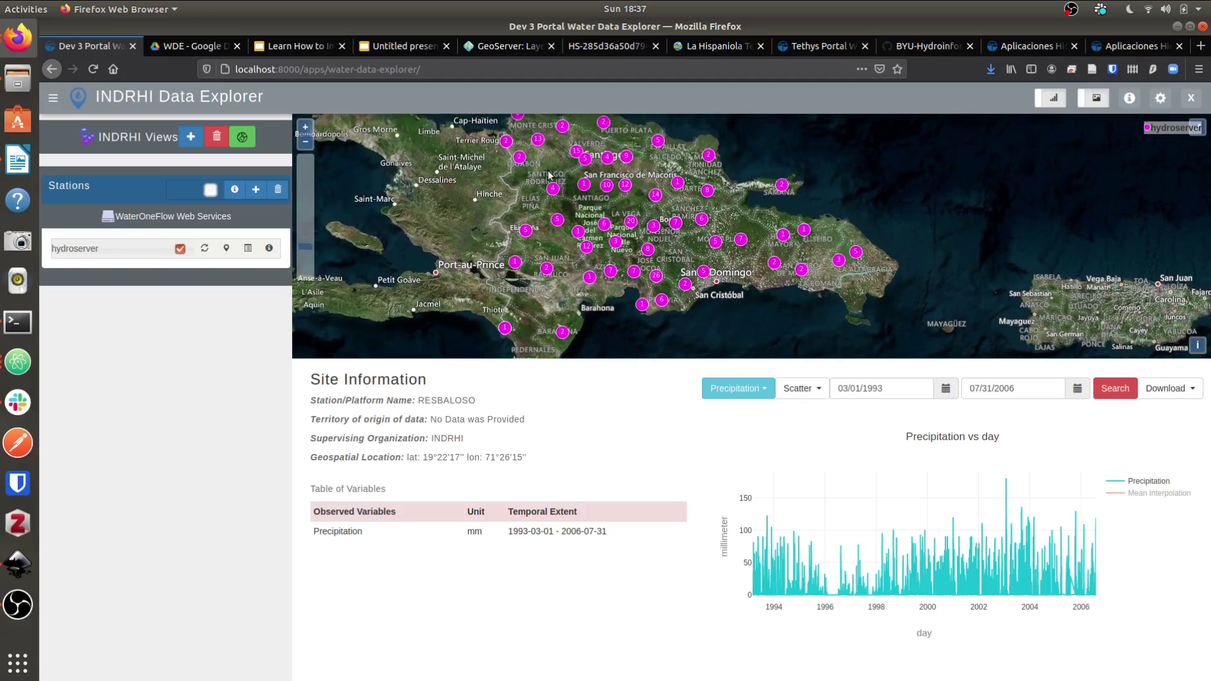
Locate the DON MIGUEL site on the main map from the hydroserver service information.
{"action": "left_click", "coordinate": [269, 248]}
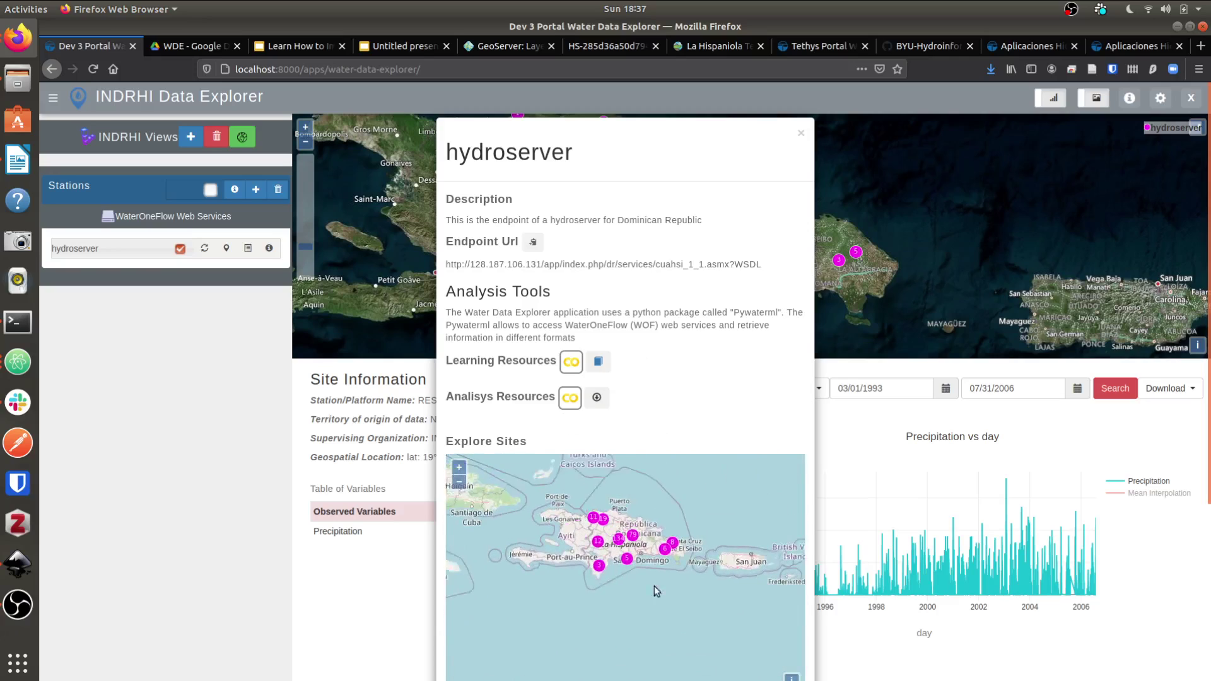
{"action": "scroll", "coordinate": [720, 549], "scroll_direction": "down", "scroll_amount": 3}
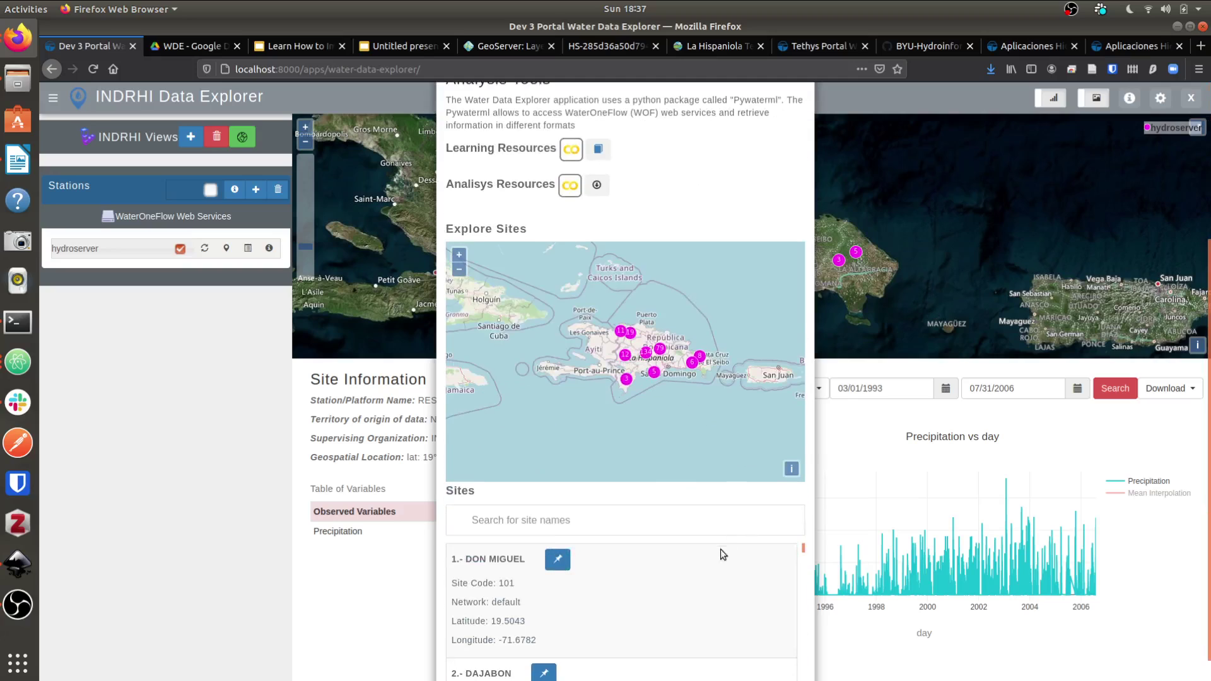
{"action": "left_click", "coordinate": [564, 564]}
{"action": "left_click", "coordinate": [908, 306]}
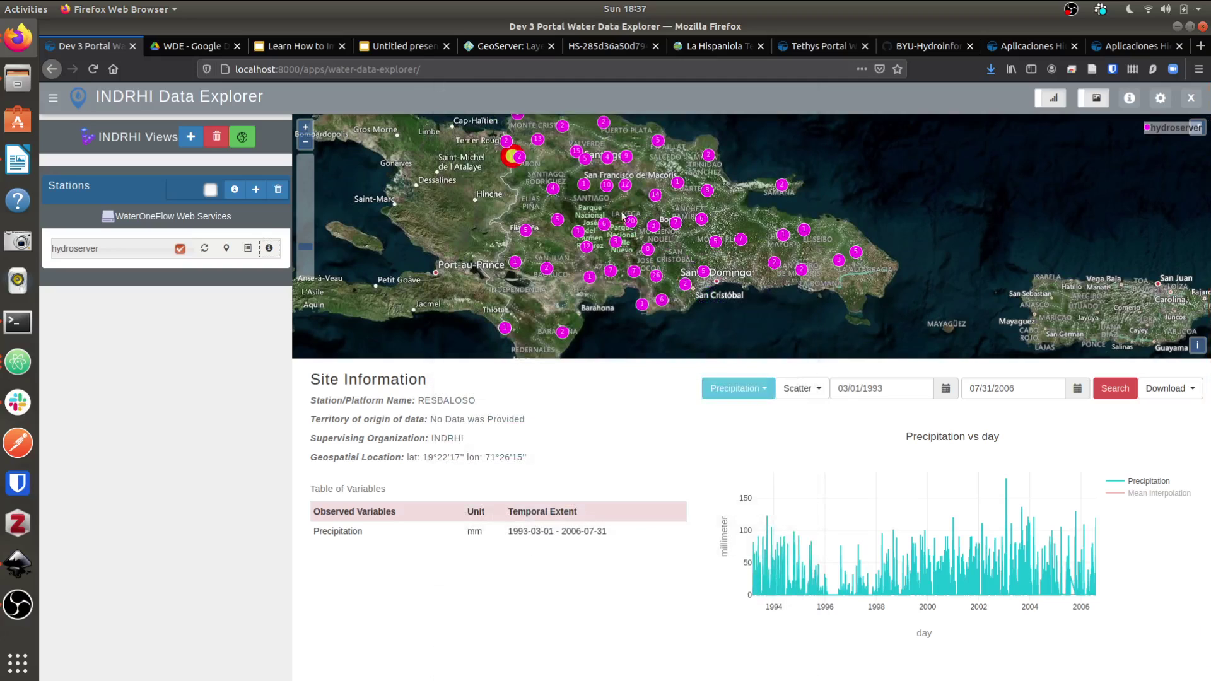
{"action": "scroll", "coordinate": [519, 155], "scroll_direction": "up", "scroll_amount": 3}
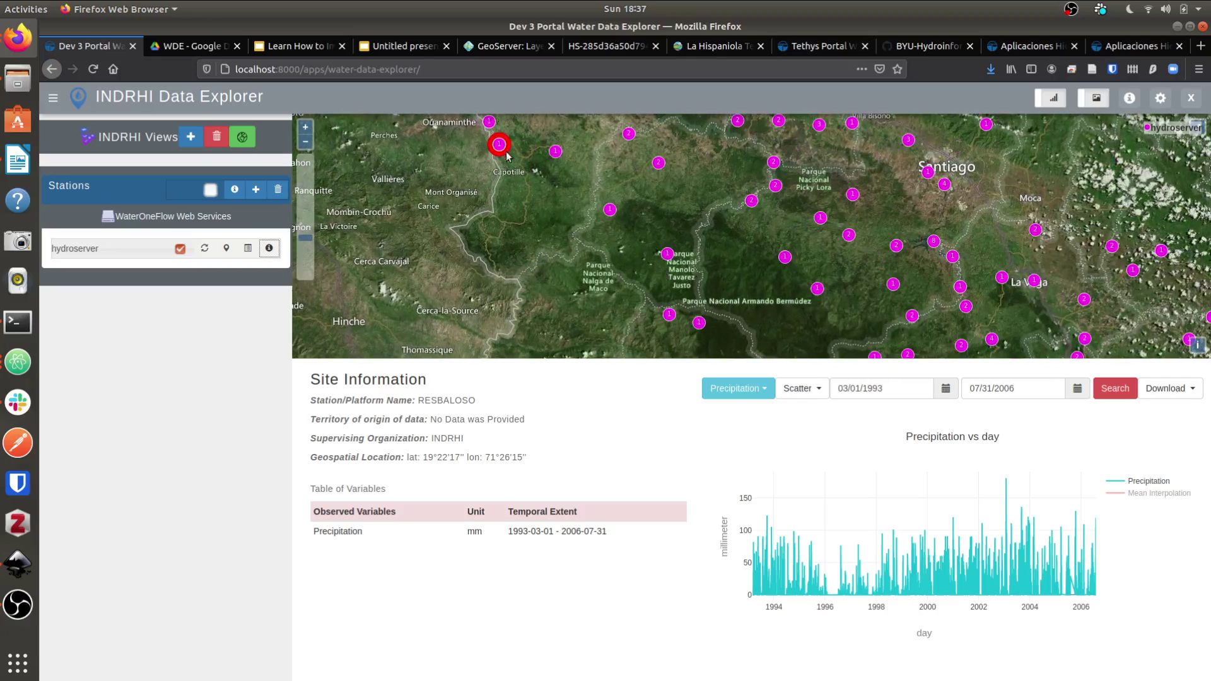
Examine the hydroserver service's Explore Sites map around the Dominican Republic, its site list and its analysis tools.
{"action": "left_click", "coordinate": [269, 247]}
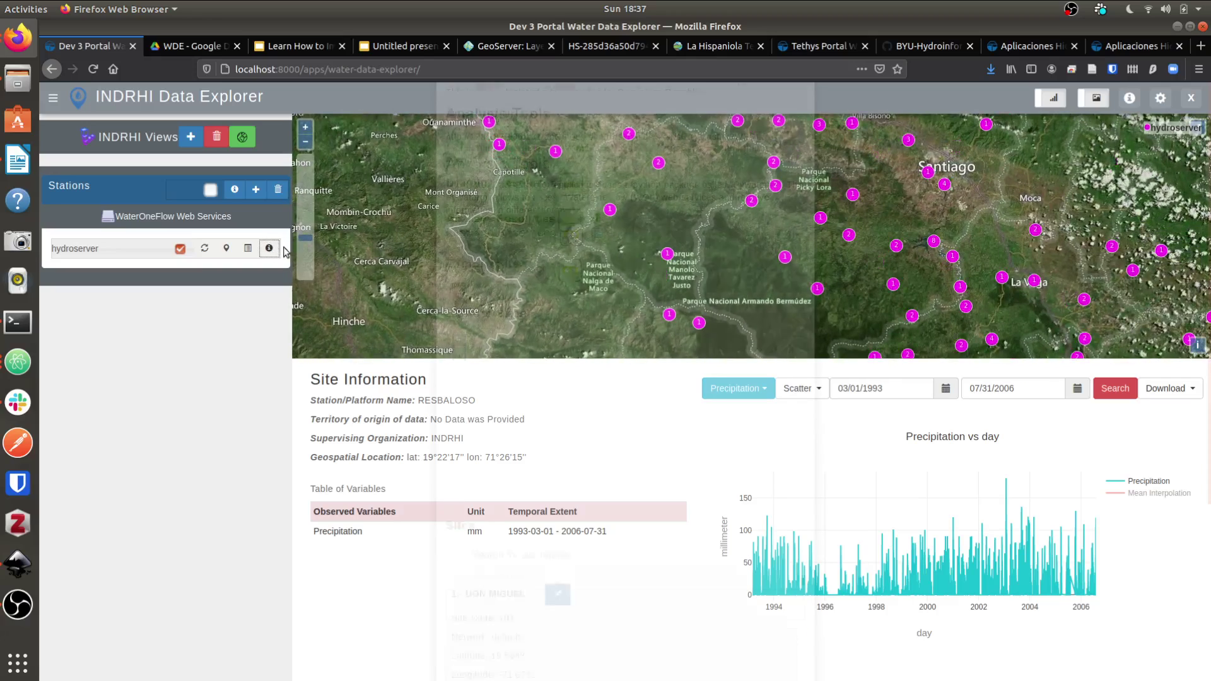
{"action": "scroll", "coordinate": [746, 402], "scroll_direction": "down", "scroll_amount": 4}
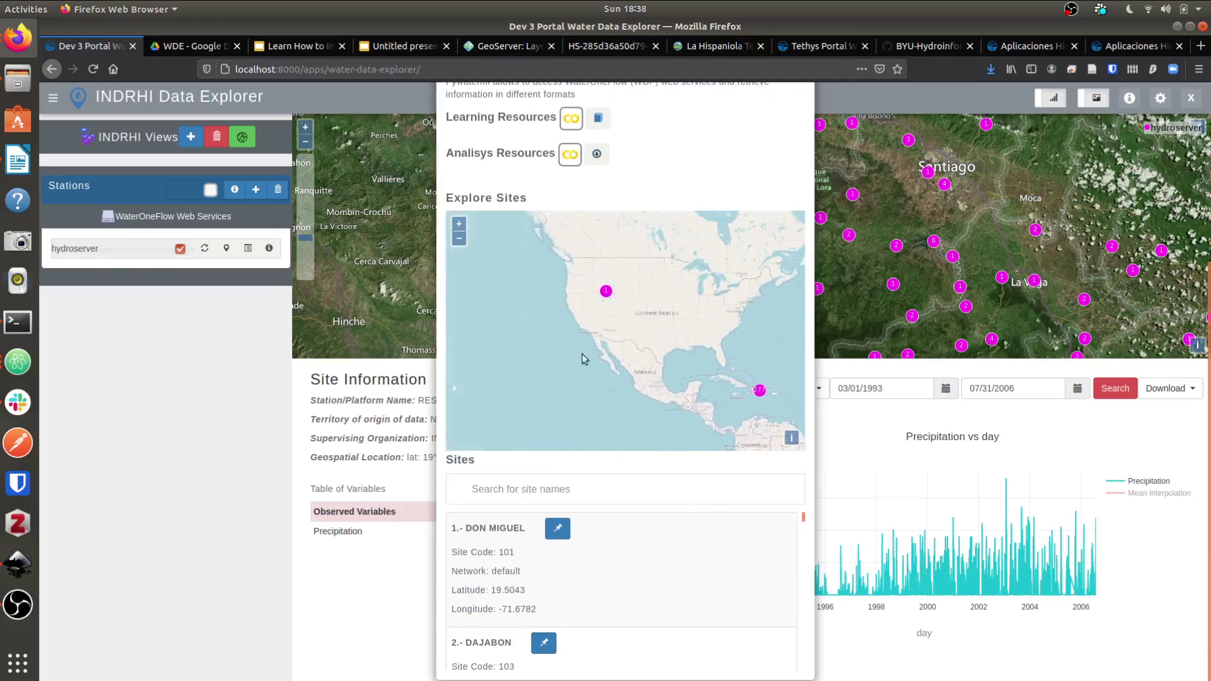
{"action": "left_click_drag", "start_coordinate": [708, 413], "coordinate": [519, 262]}
{"action": "left_click", "coordinate": [607, 324]}
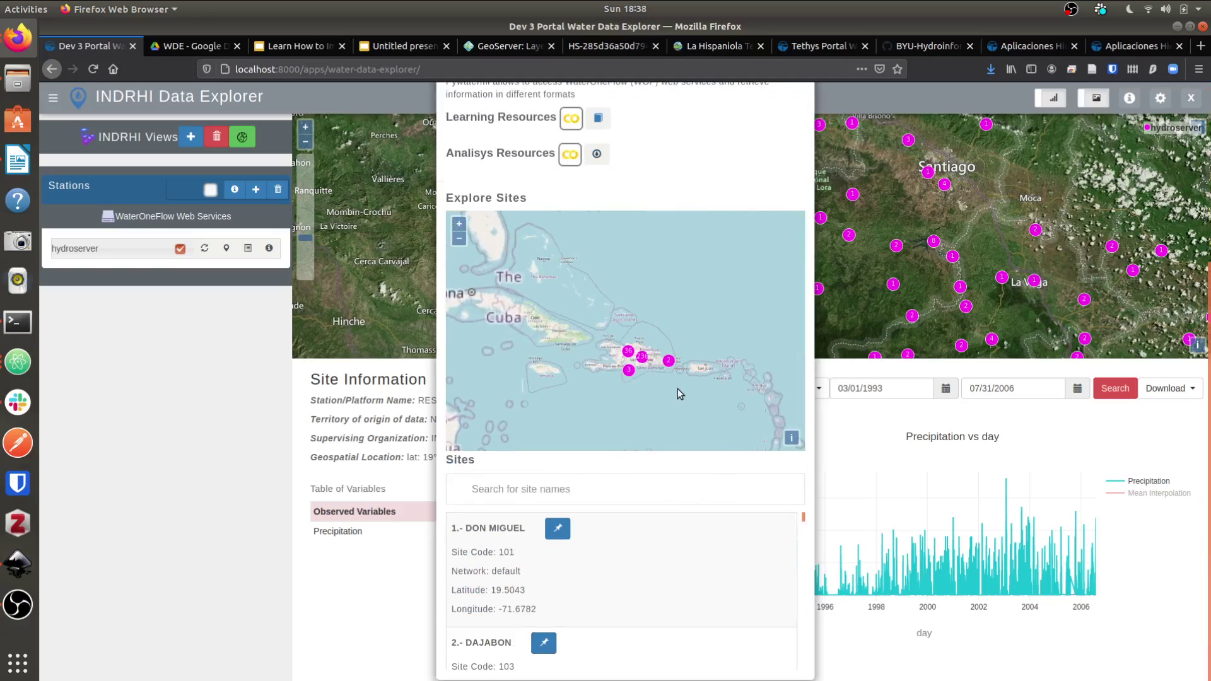
{"action": "scroll", "coordinate": [647, 588], "scroll_direction": "down", "scroll_amount": 10}
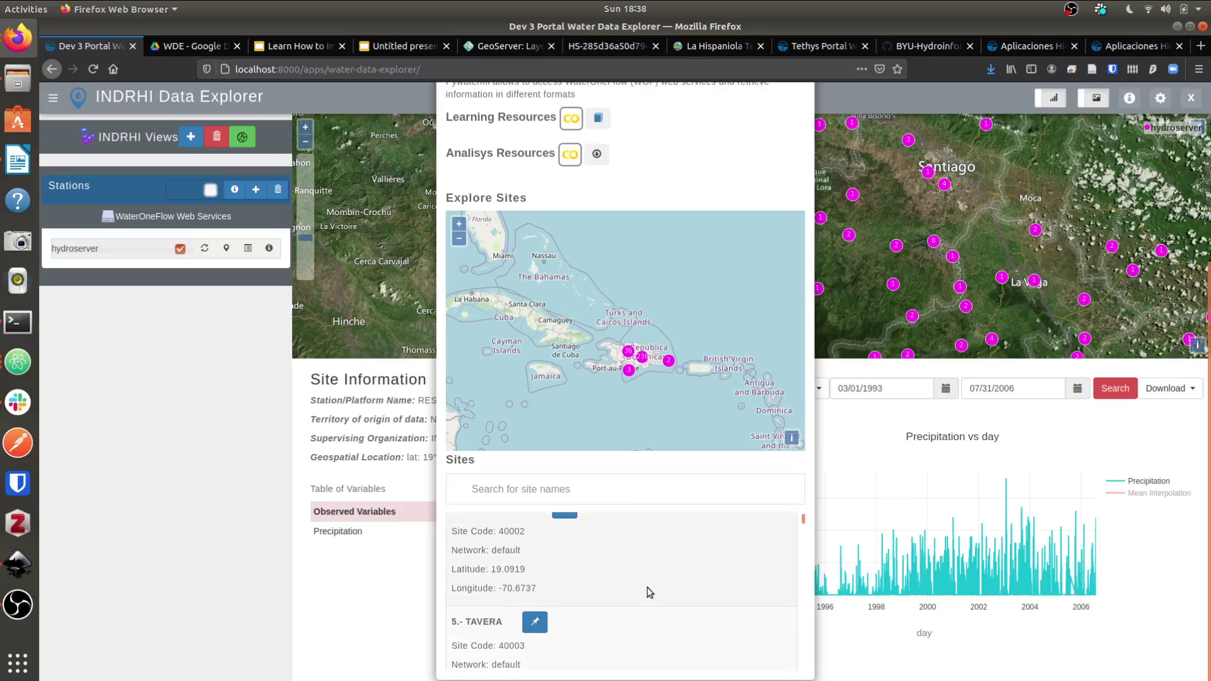
{"action": "scroll", "coordinate": [650, 122], "scroll_direction": "up", "scroll_amount": 3}
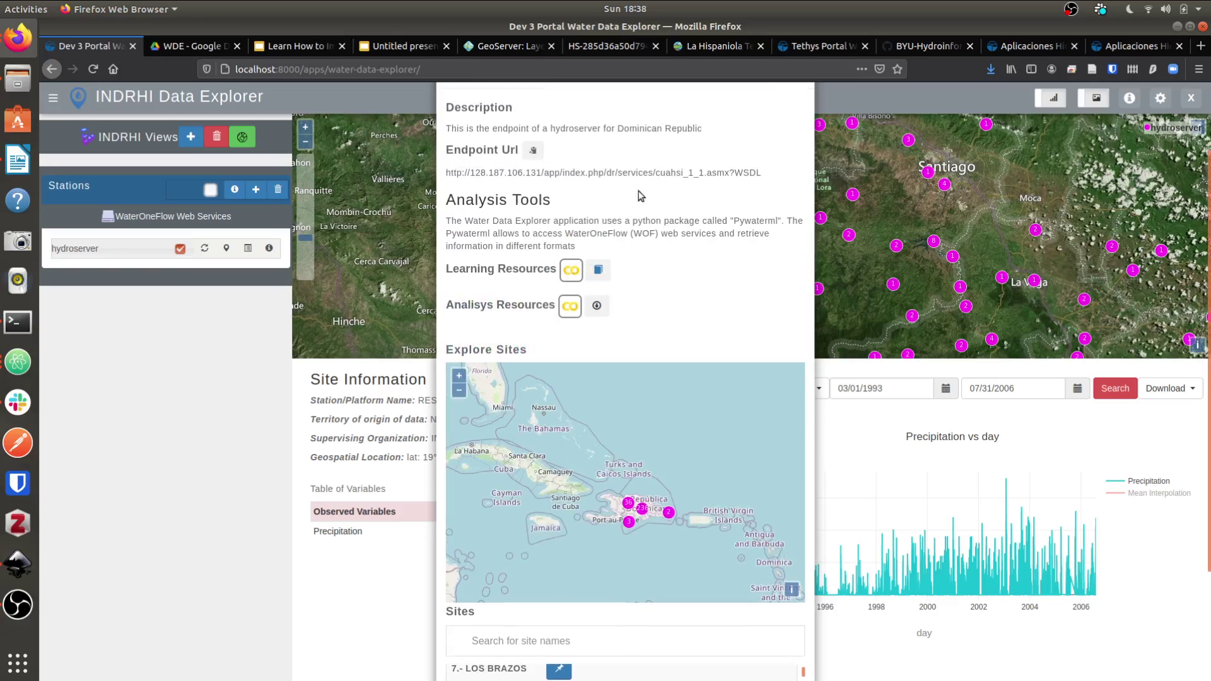
View the Python notebook download options for hydroserver and dismiss them together with the service information.
{"action": "left_click", "coordinate": [597, 307]}
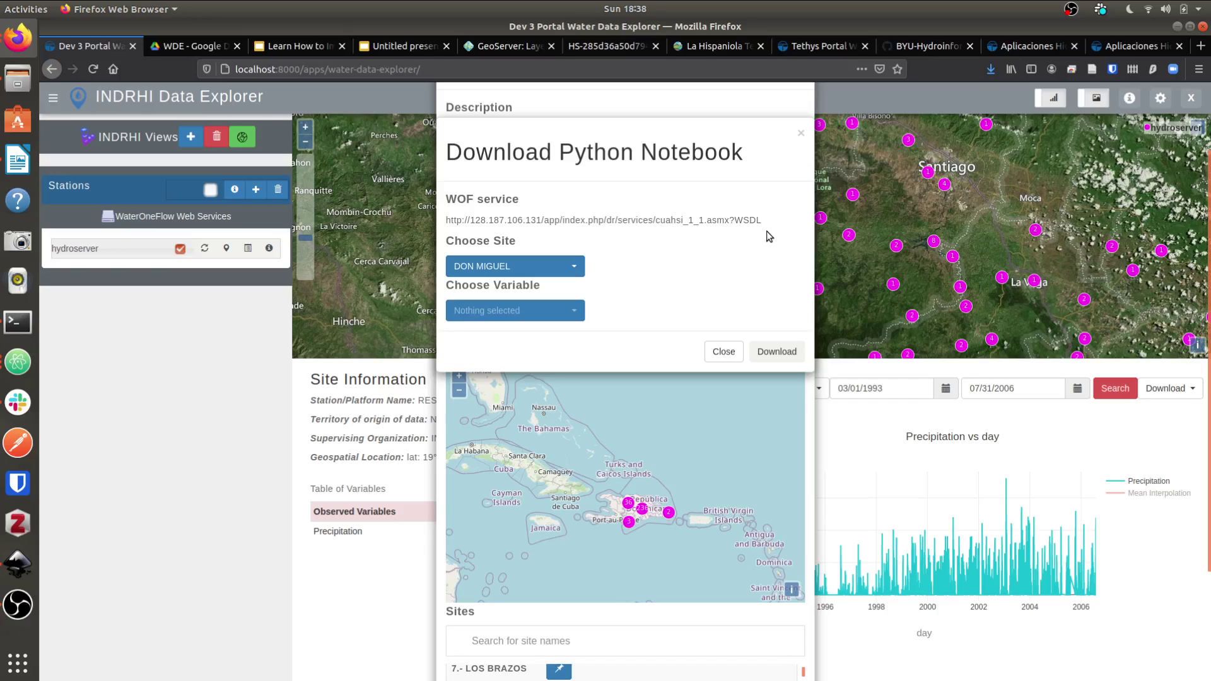
{"action": "left_click", "coordinate": [713, 350]}
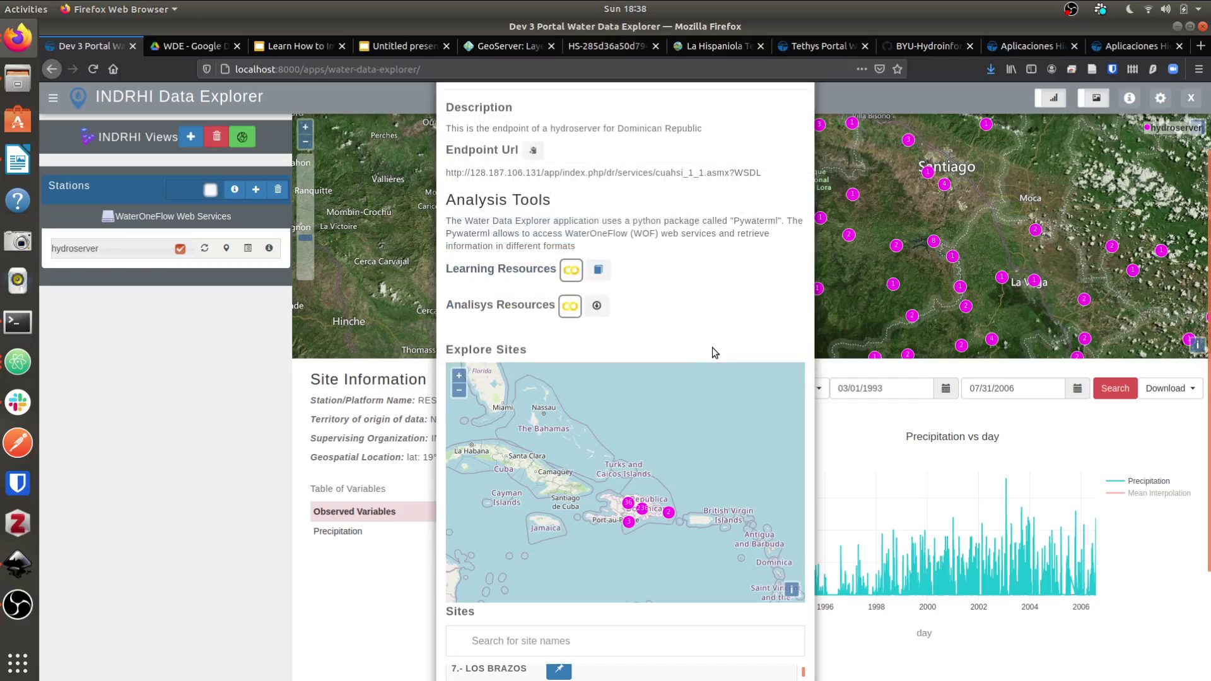
{"action": "left_click", "coordinate": [864, 218]}
Hide the site information and precipitation graph so the map of the Dominican Republic stations fills the view.
{"action": "scroll", "coordinate": [698, 335], "scroll_direction": "down", "scroll_amount": 1}
{"action": "left_click_drag", "start_coordinate": [789, 284], "coordinate": [588, 169]}
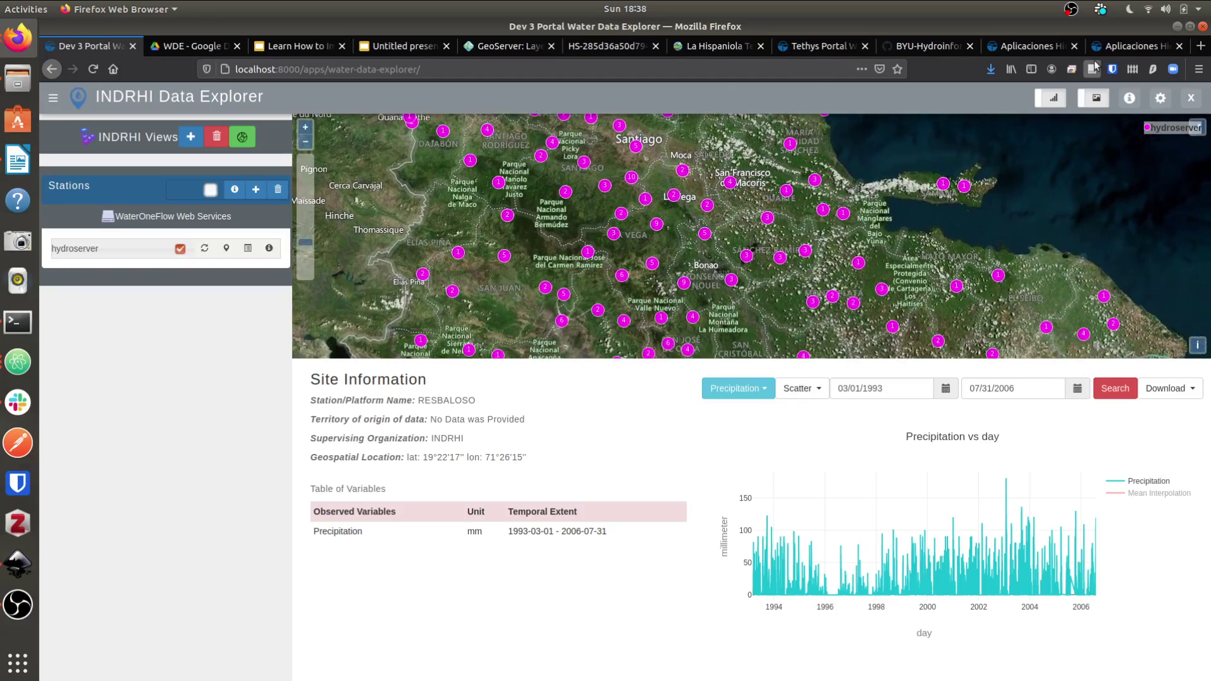
{"action": "left_click", "coordinate": [1060, 97]}
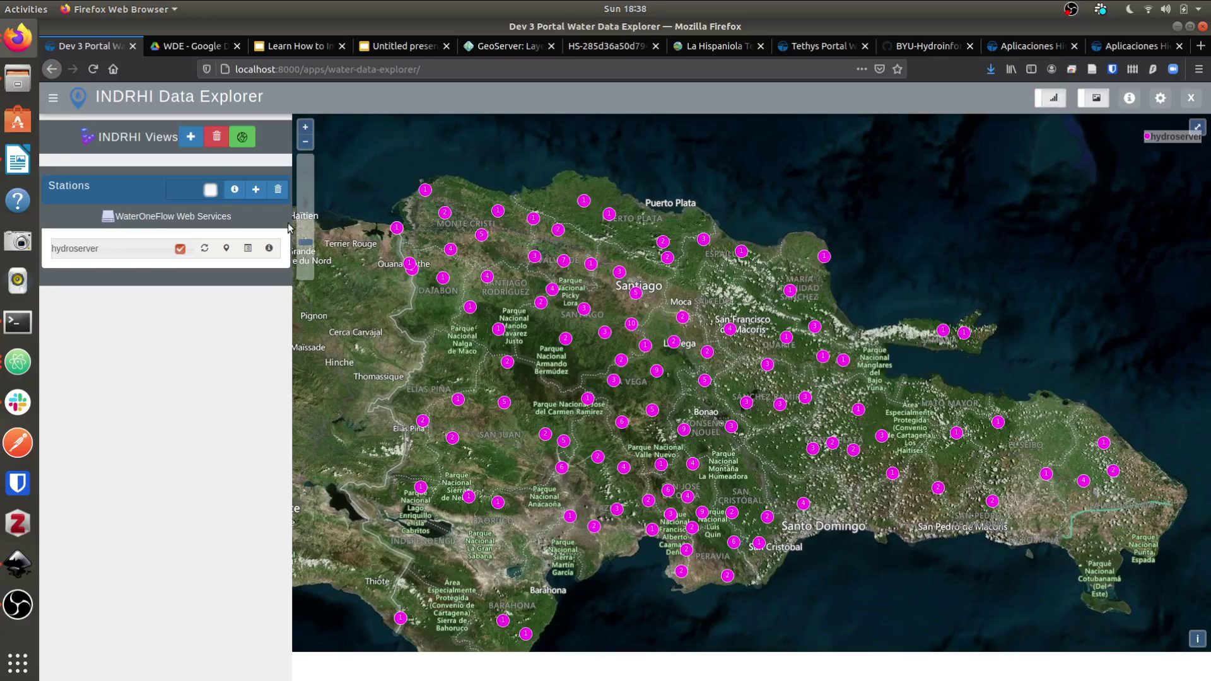